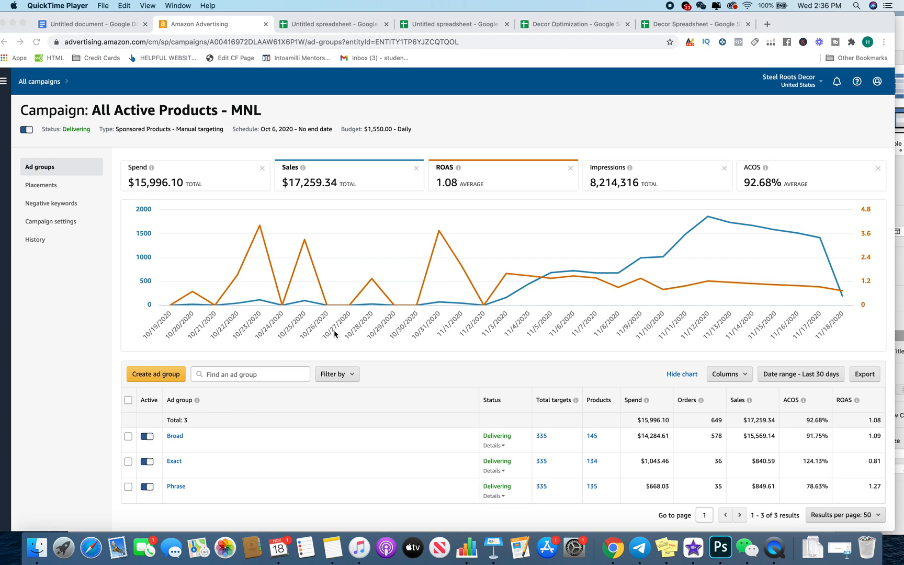
Open the keyword targeting list of the Exact ad group in the All Active Products - MNL campaign
scroll(334, 334, "down", 1)
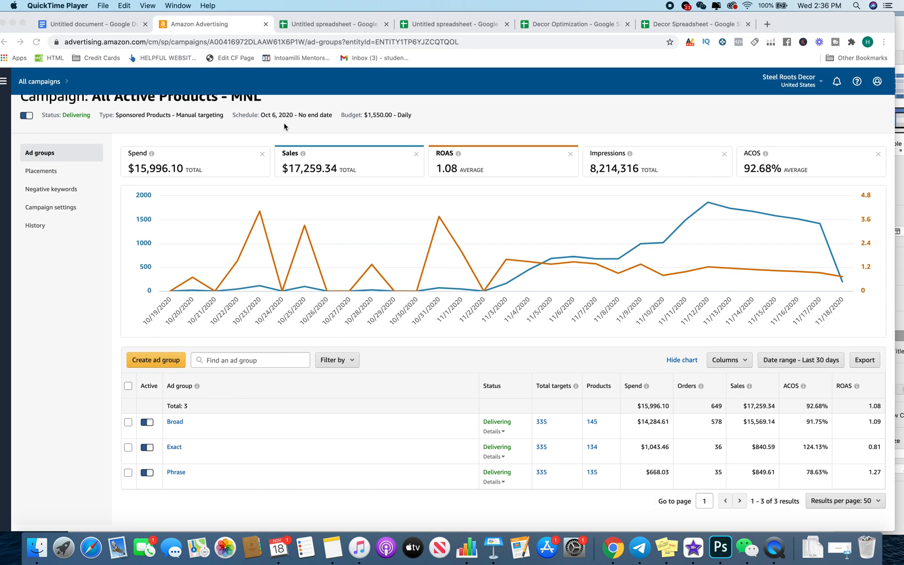
scroll(285, 126, "up", 1)
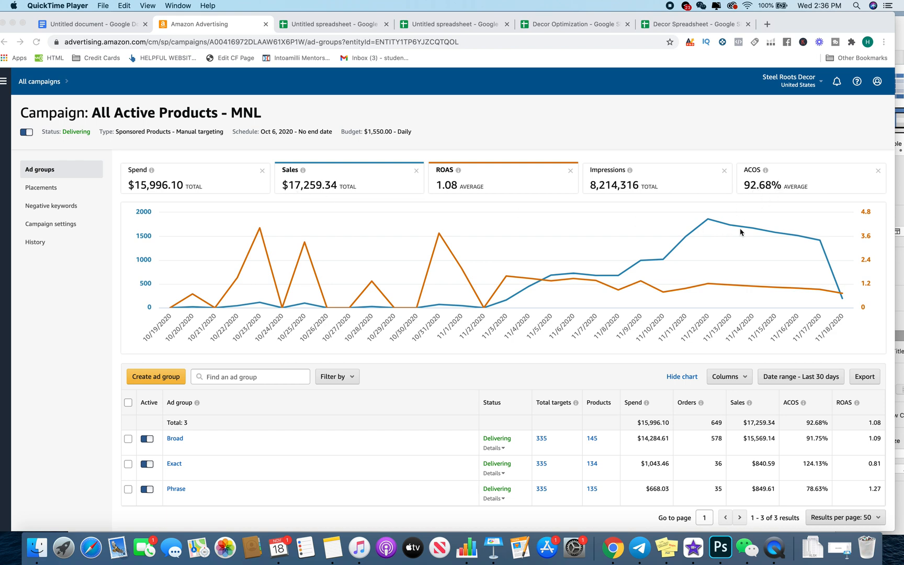
scroll(740, 231, "down", 1)
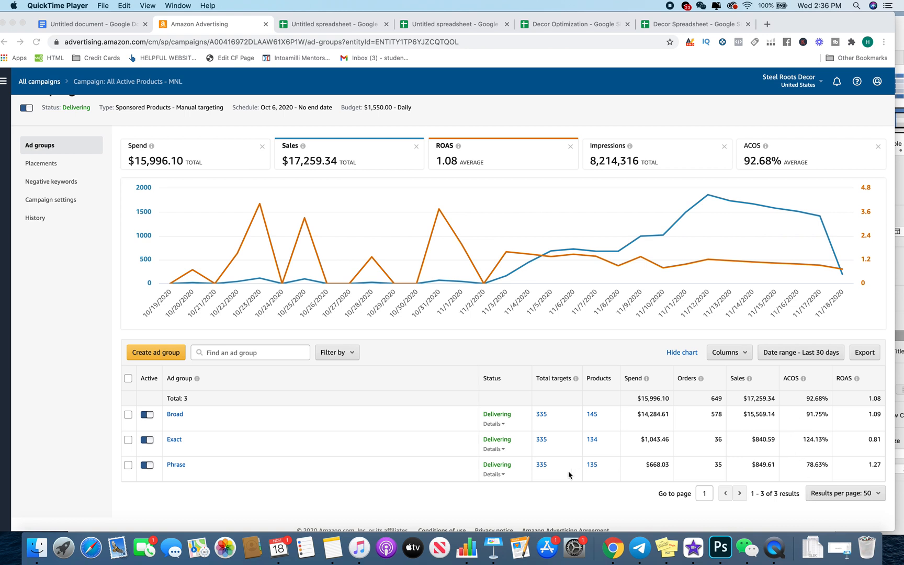
left_click(190, 445)
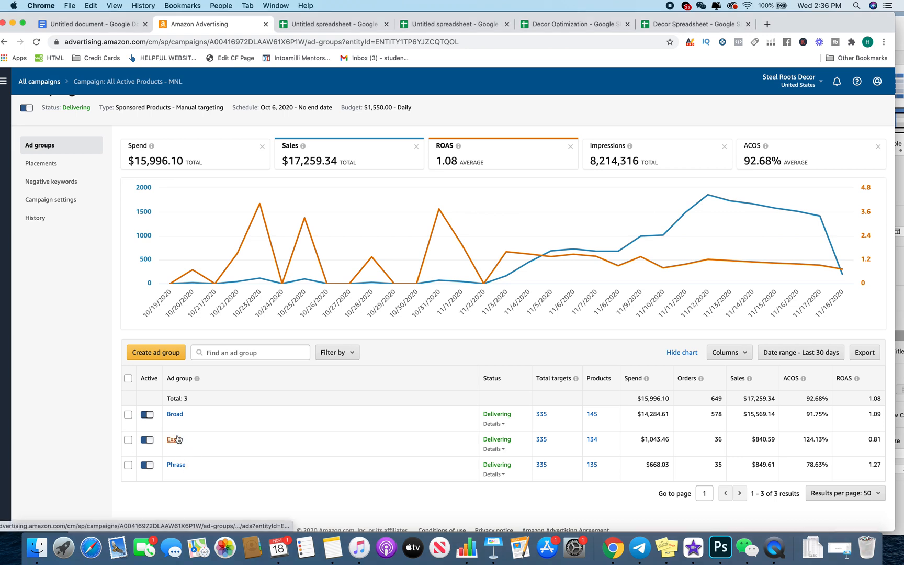
scroll(225, 447, "down", 1)
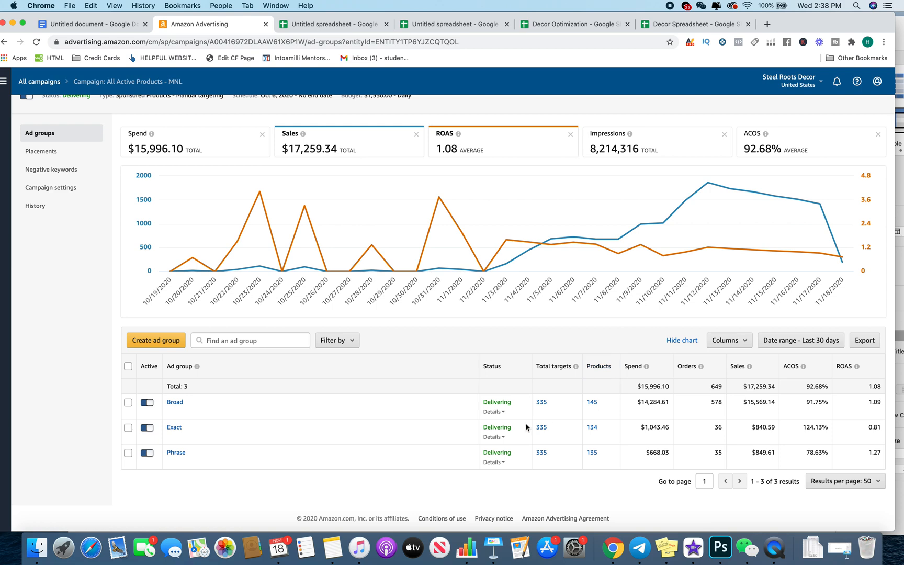
left_click(542, 427)
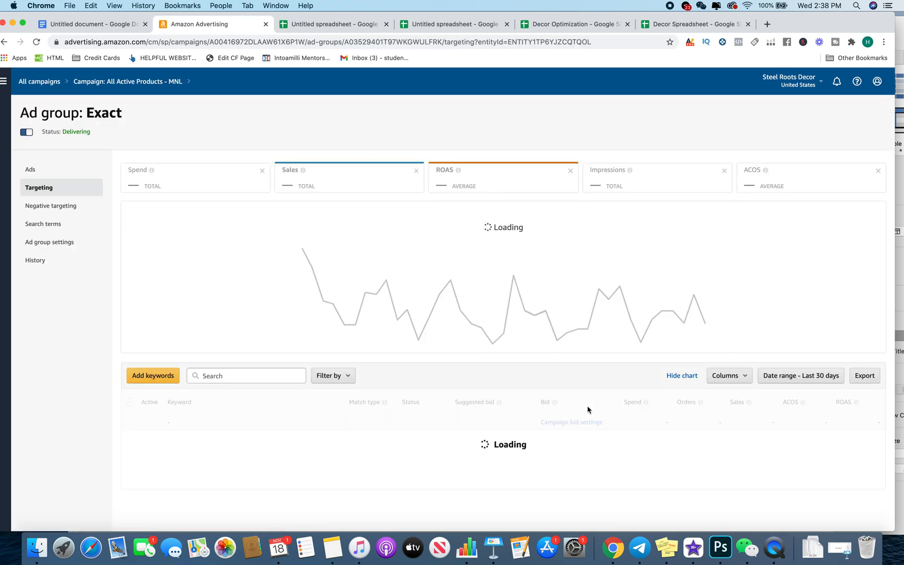
Examine the Exact ad group's keywords, comparing each one's status, bid, spend, orders, sales and ACOS
scroll(587, 409, "down", 2)
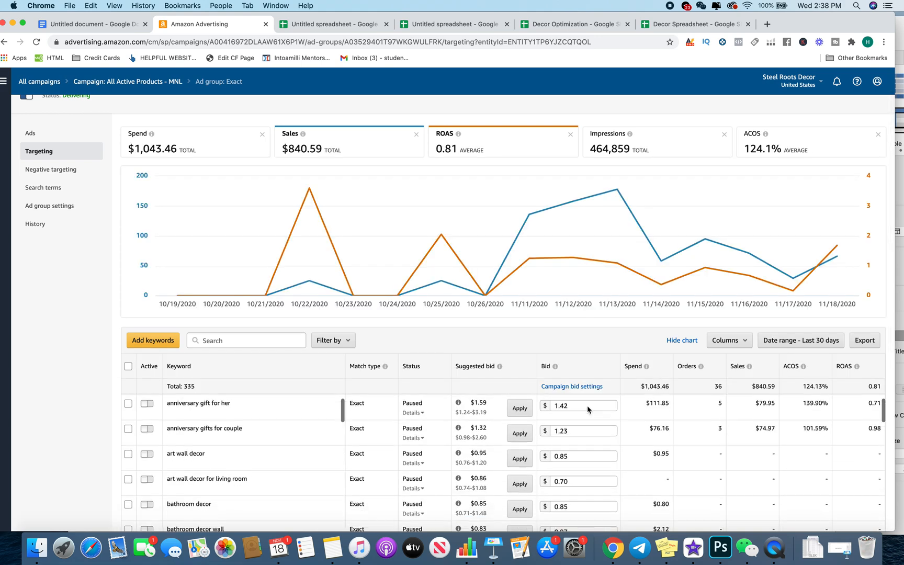
scroll(350, 237, "down", 3)
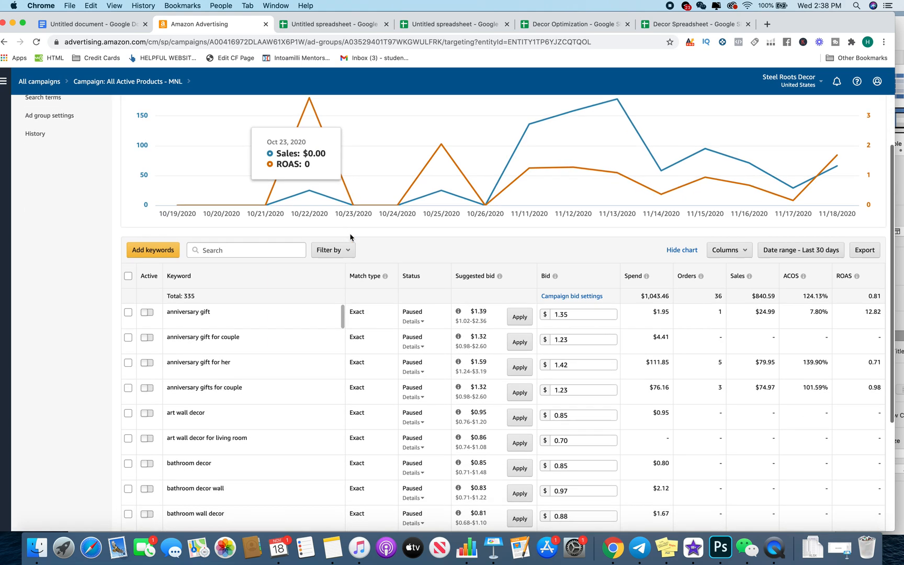
scroll(83, 297, "down", 2)
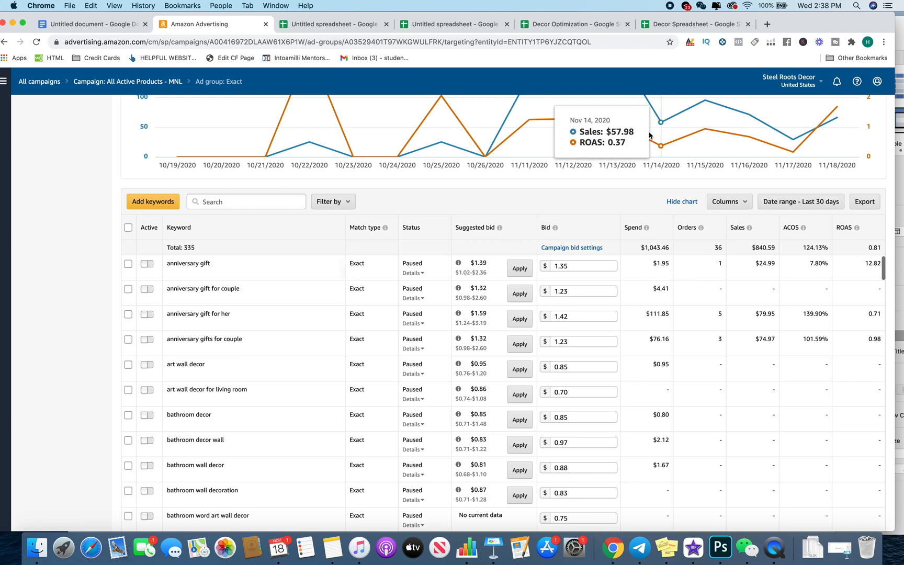
scroll(649, 141, "down", 2)
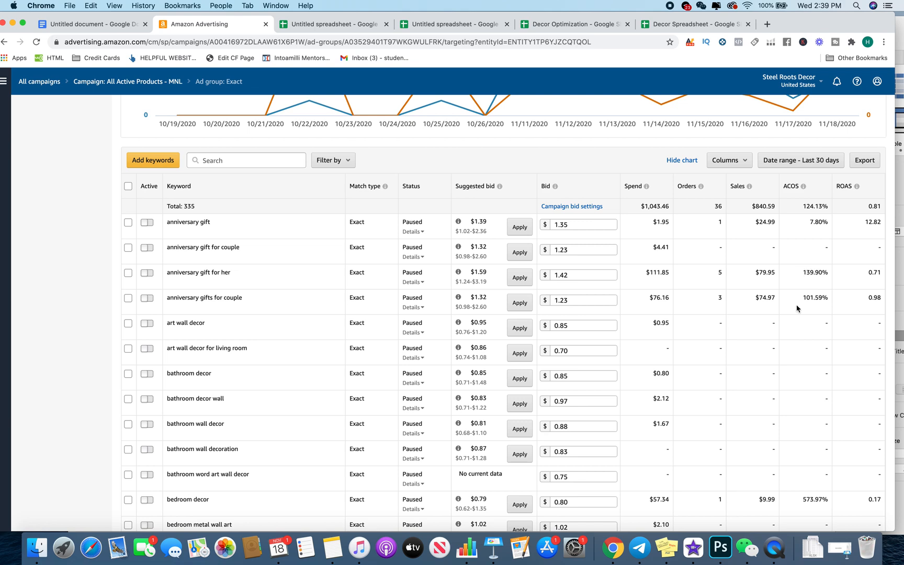
scroll(732, 411, "down", 5)
scroll(669, 293, "down", 15)
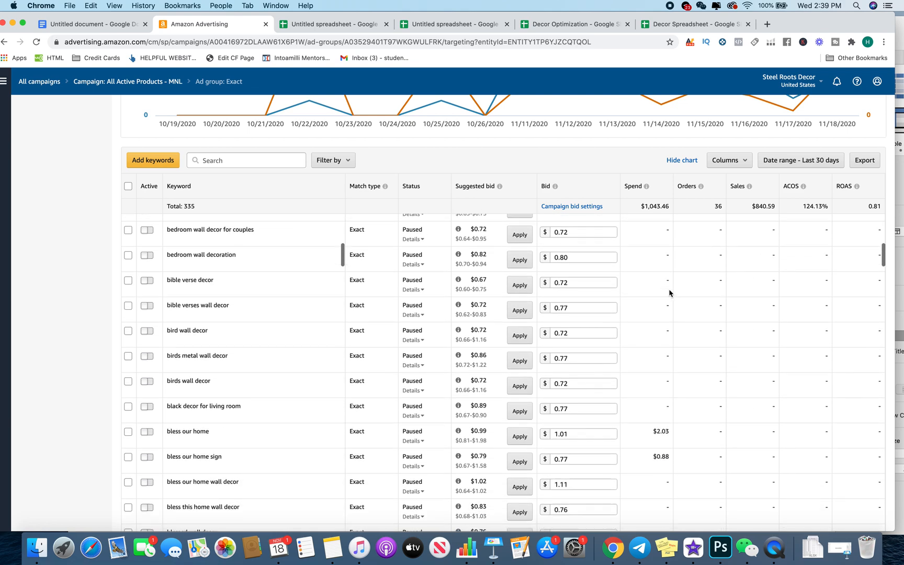
scroll(670, 293, "down", 10)
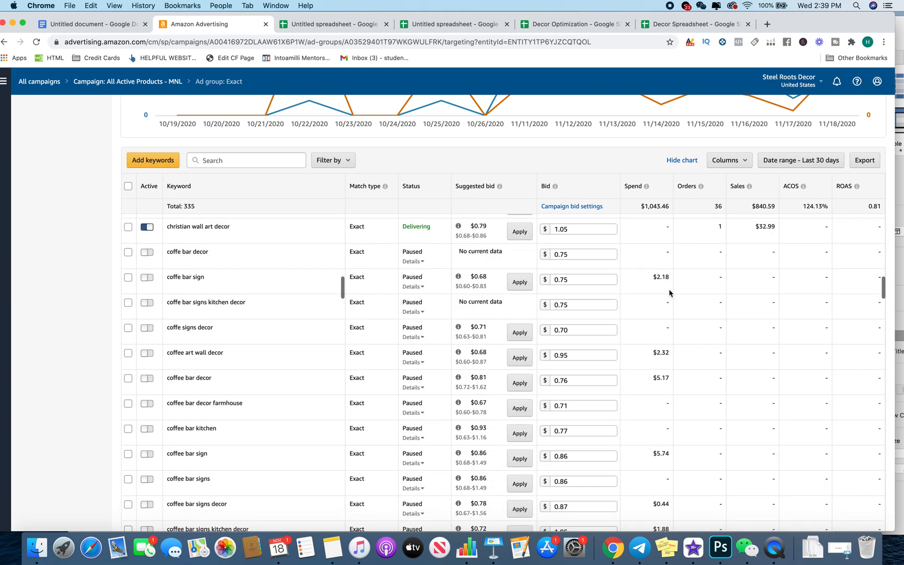
scroll(669, 292, "down", 15)
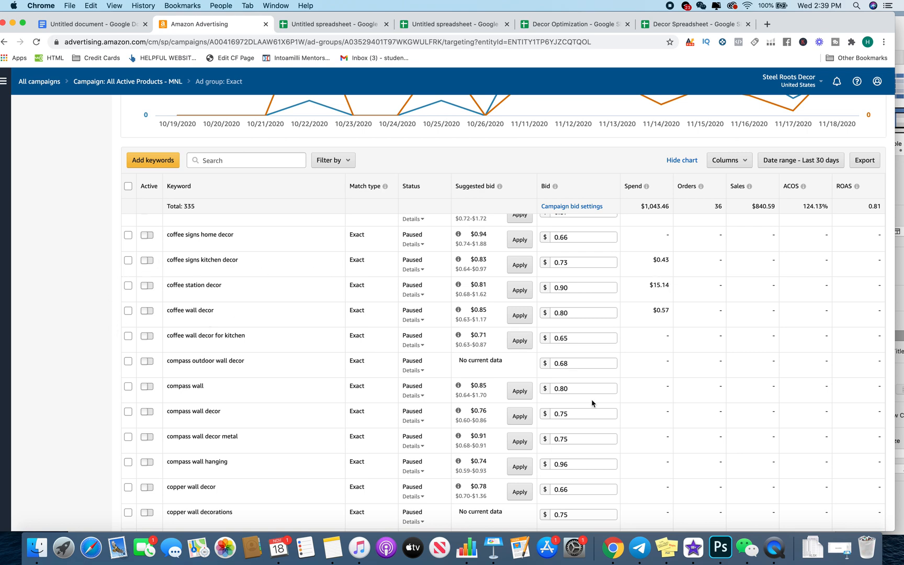
scroll(591, 404, "down", 10)
scroll(592, 402, "up", 1)
scroll(591, 403, "down", 10)
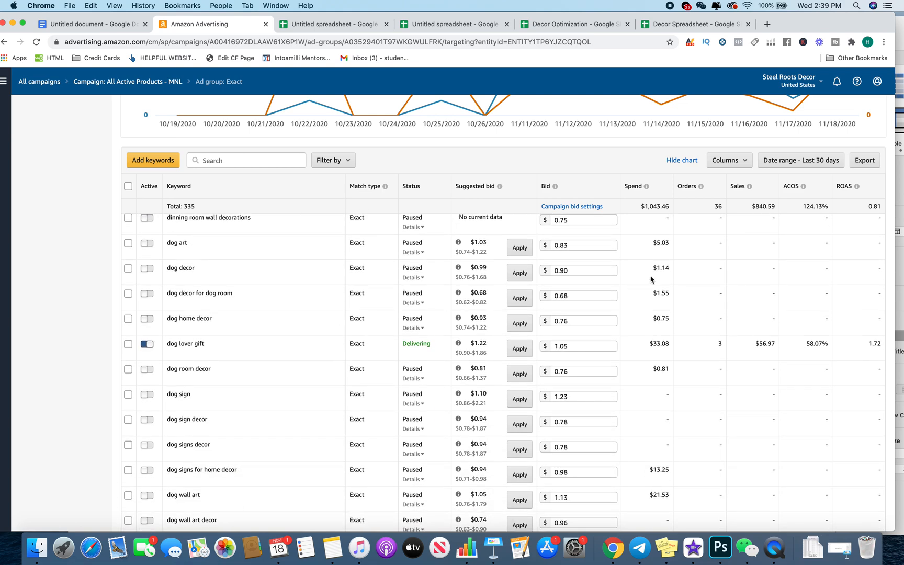
scroll(651, 279, "down", 3)
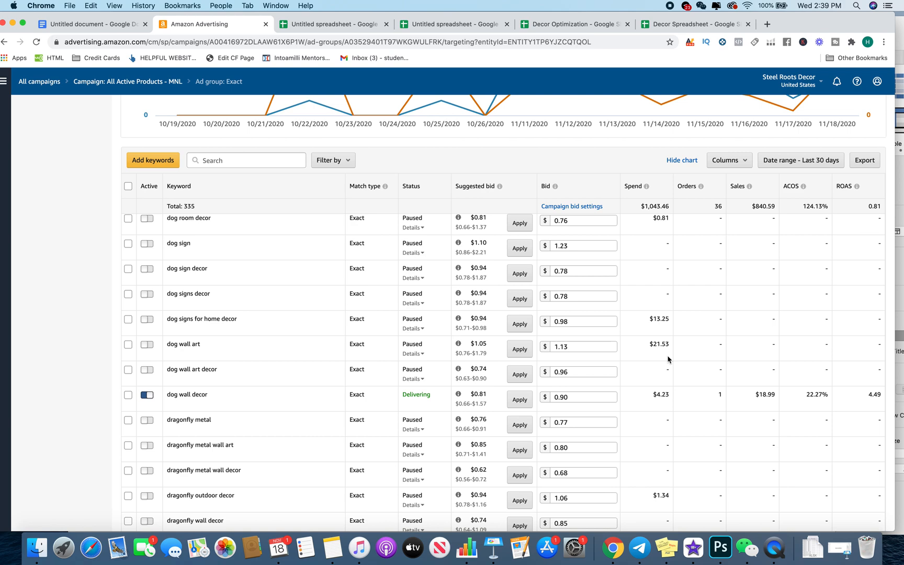
scroll(668, 366, "down", 10)
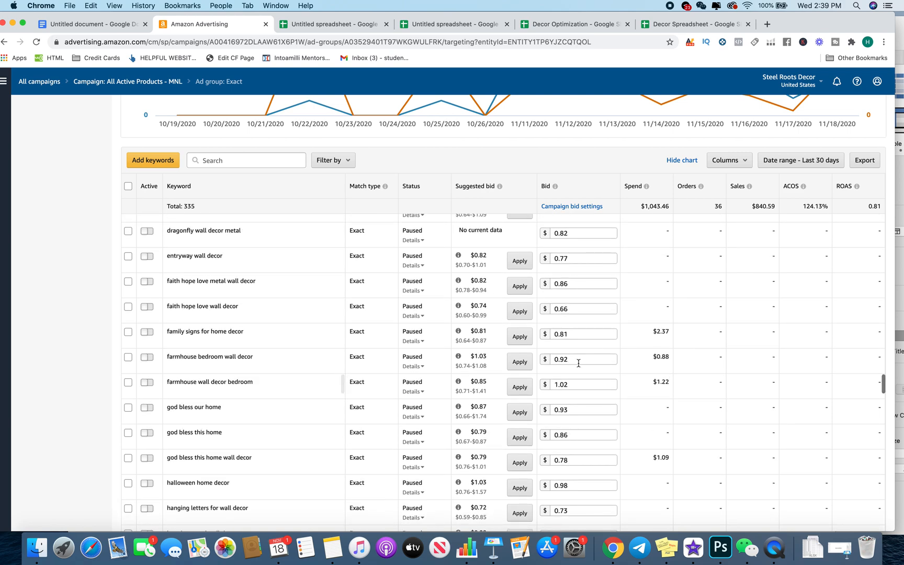
scroll(578, 362, "down", 10)
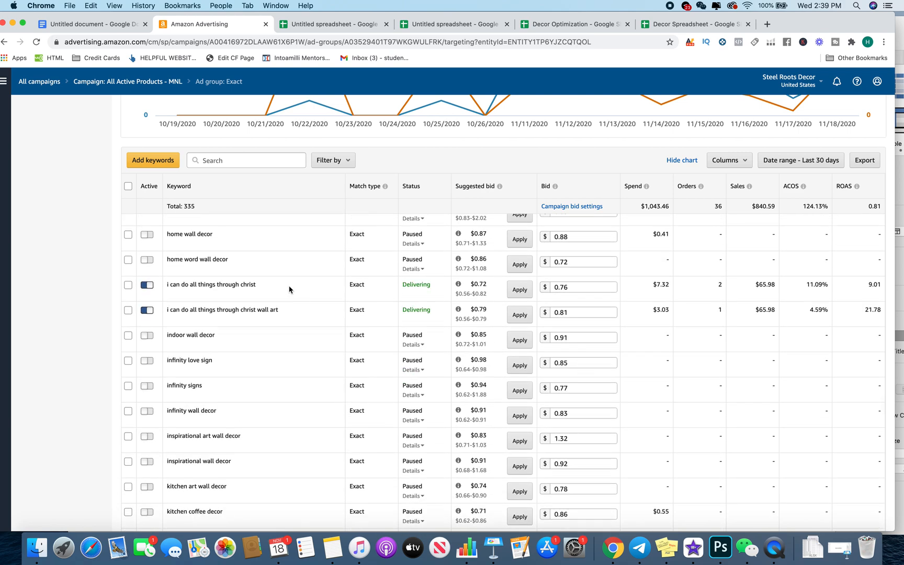
scroll(666, 285, "down", 3)
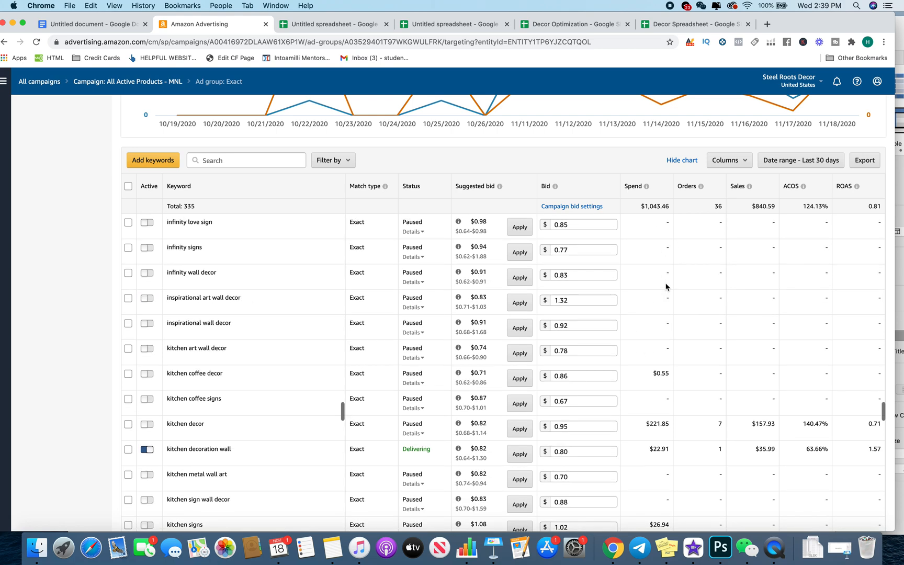
scroll(654, 313, "down", 2)
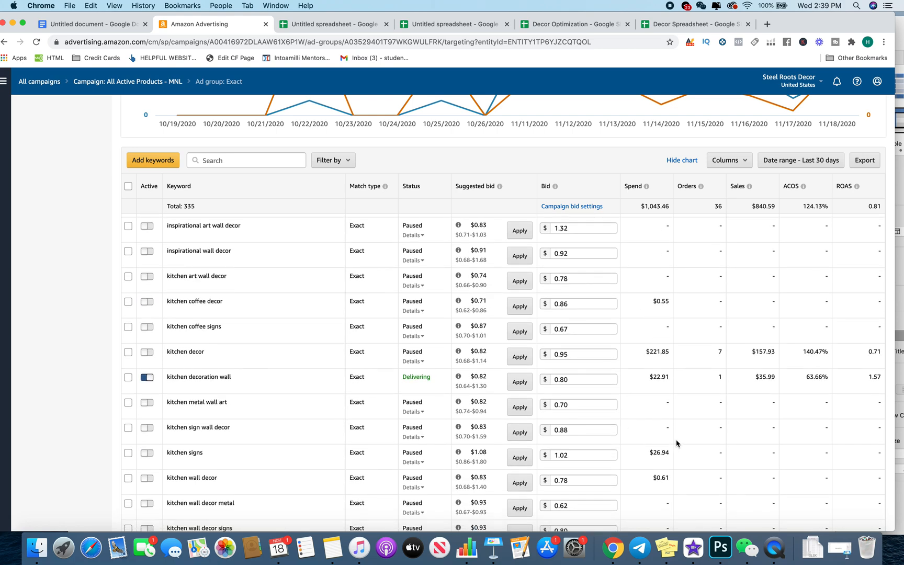
scroll(676, 433, "down", 2)
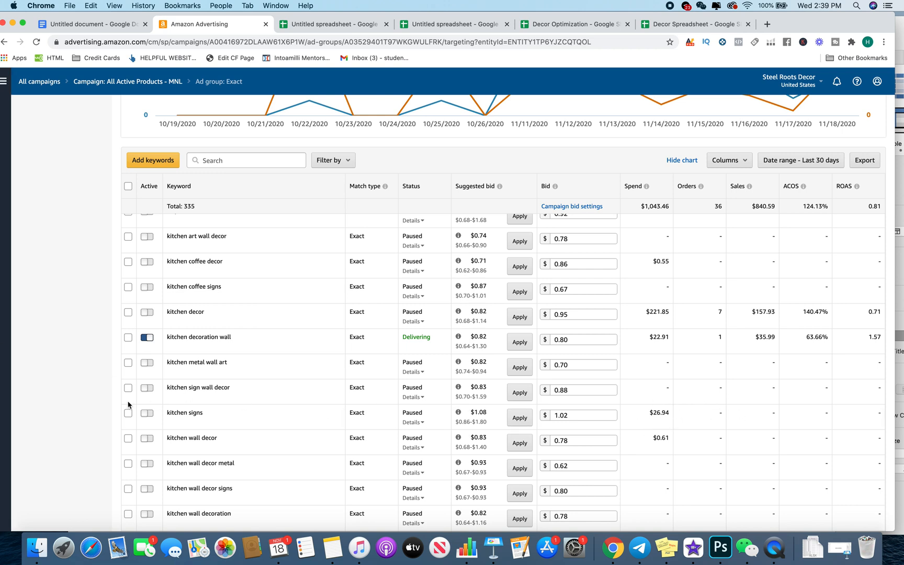
scroll(262, 386, "down", 5)
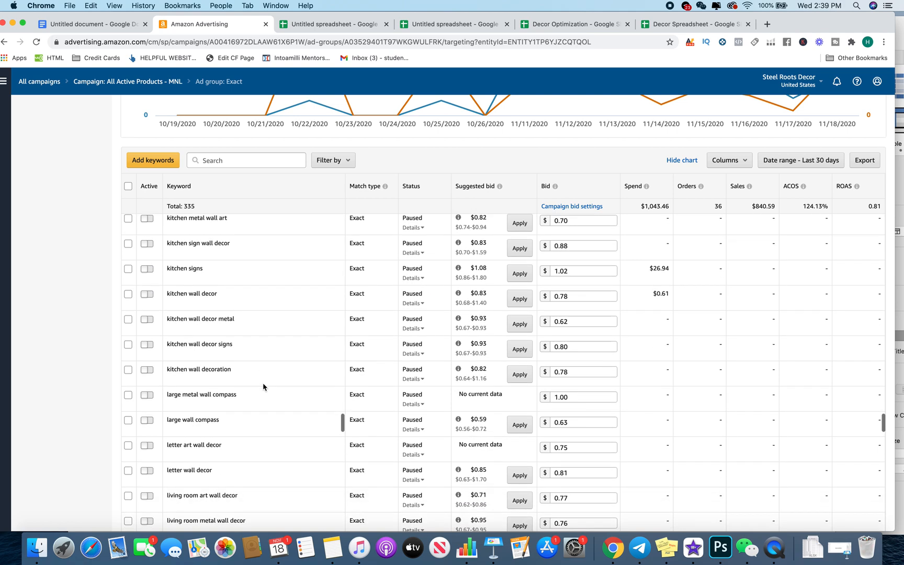
scroll(643, 350, "down", 9)
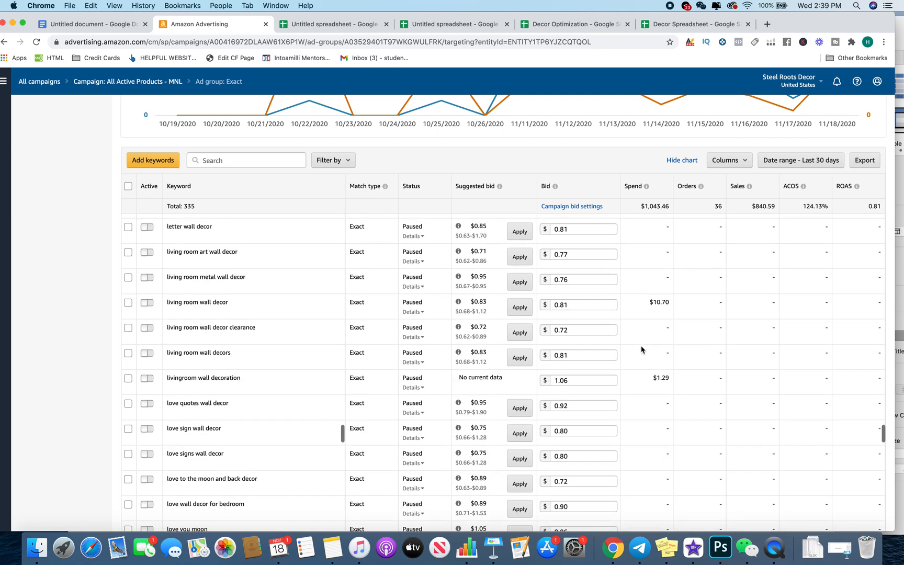
scroll(642, 406, "down", 7)
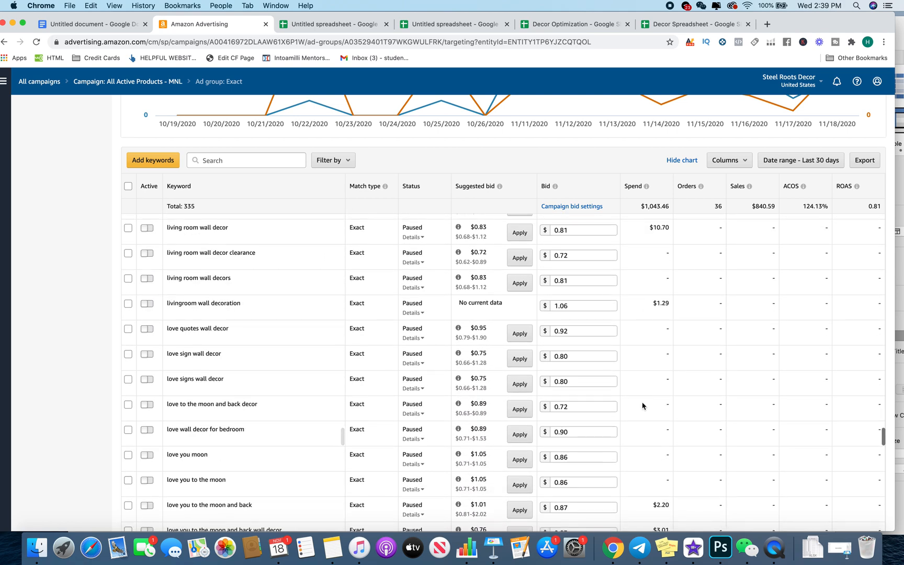
Pause the keywords metal butterfly wall decor, metal butterfly wall decor outdoor, metal coffee cup decor and metal coffee cup sign
scroll(642, 406, "down", 14)
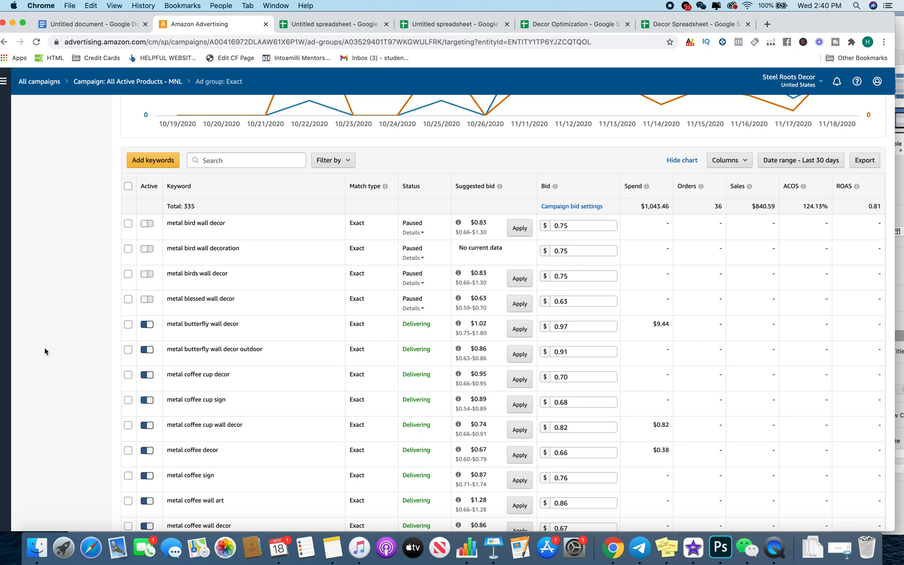
left_click(147, 325)
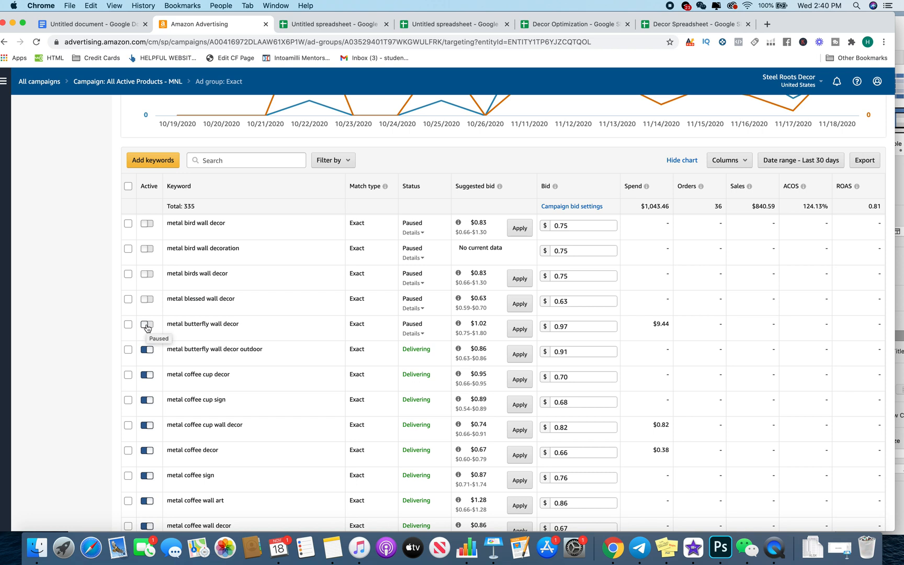
left_click(149, 351)
left_click(147, 375)
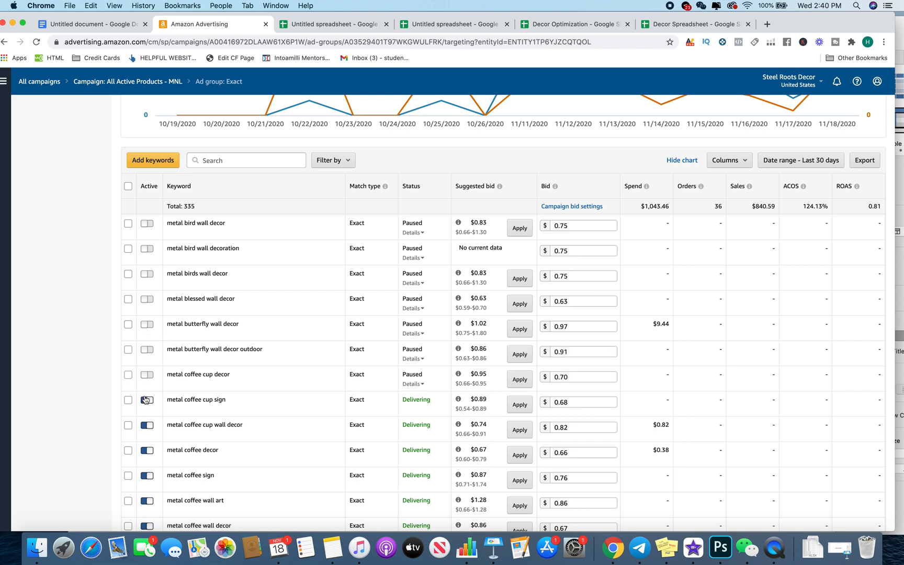
left_click(147, 400)
scroll(660, 272, "up", 3)
scroll(662, 358, "down", 2)
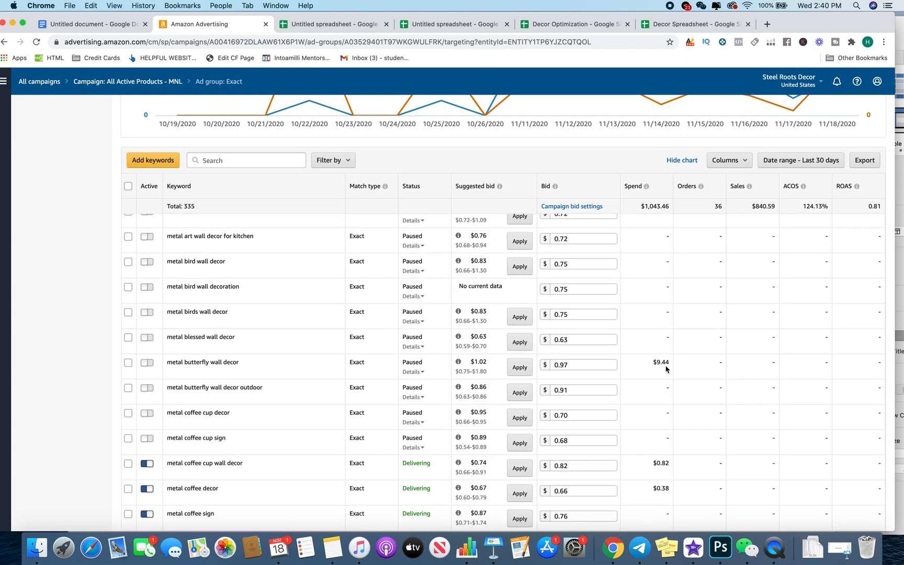
Check the spend and orders of the remaining active metal keywords and pause the keyword metal decor
scroll(667, 369, "down", 3)
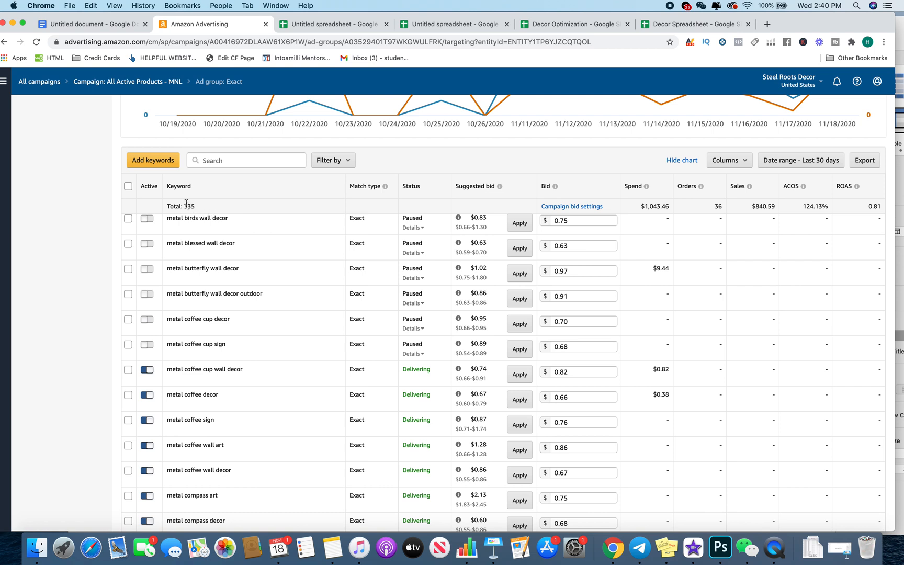
left_click_drag(198, 205, 185, 204)
left_click(207, 208)
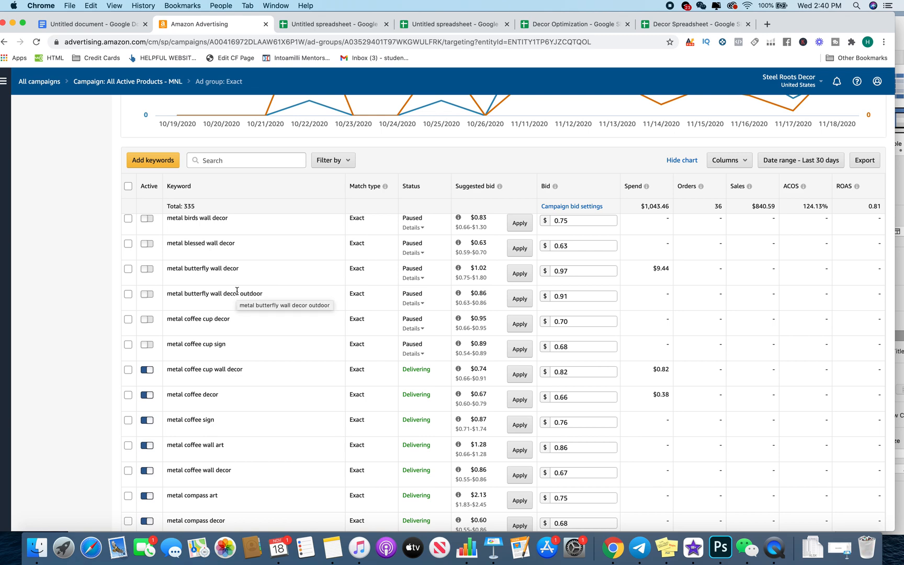
scroll(333, 381, "down", 2)
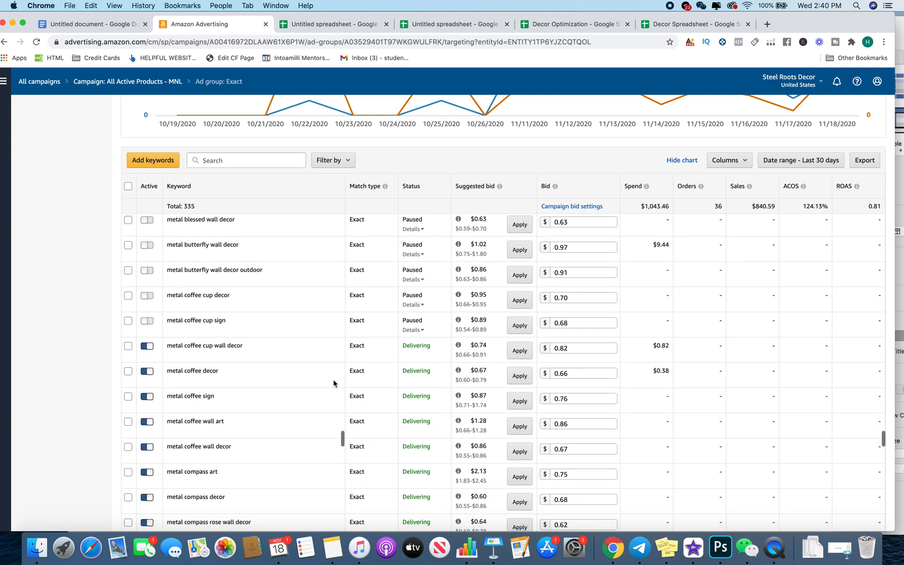
scroll(377, 356, "down", 9)
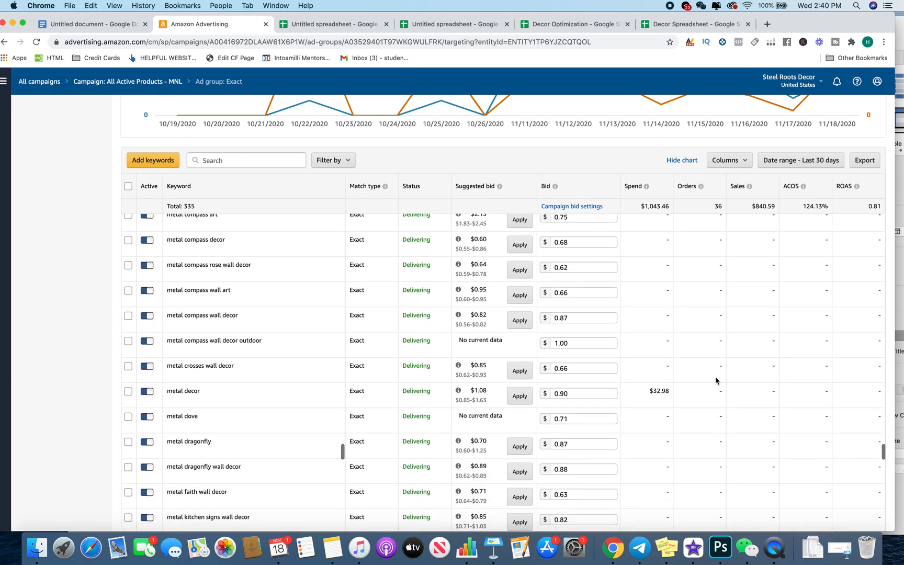
left_click_drag(648, 393, 679, 396)
left_click(147, 391)
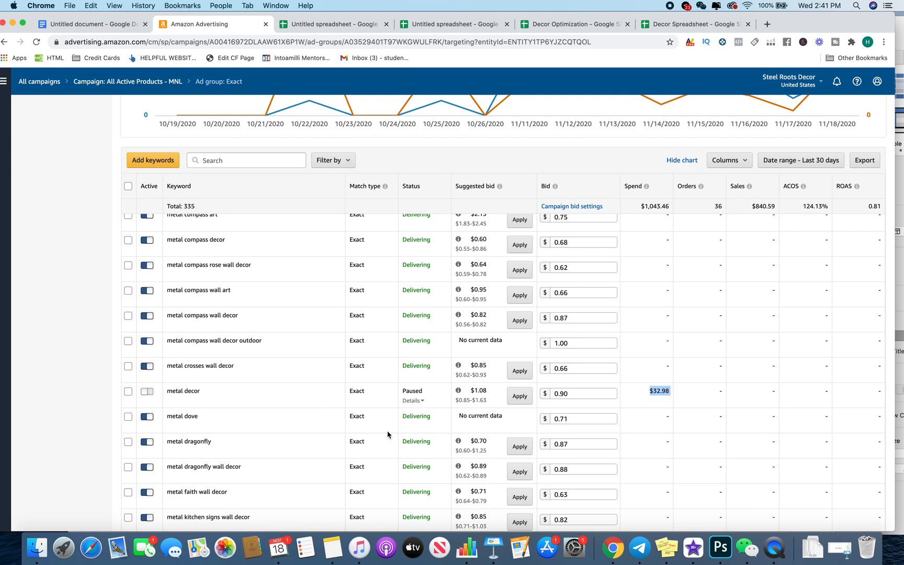
Pause the keyword metal sign in the Exact ad group
scroll(387, 434, "down", 10)
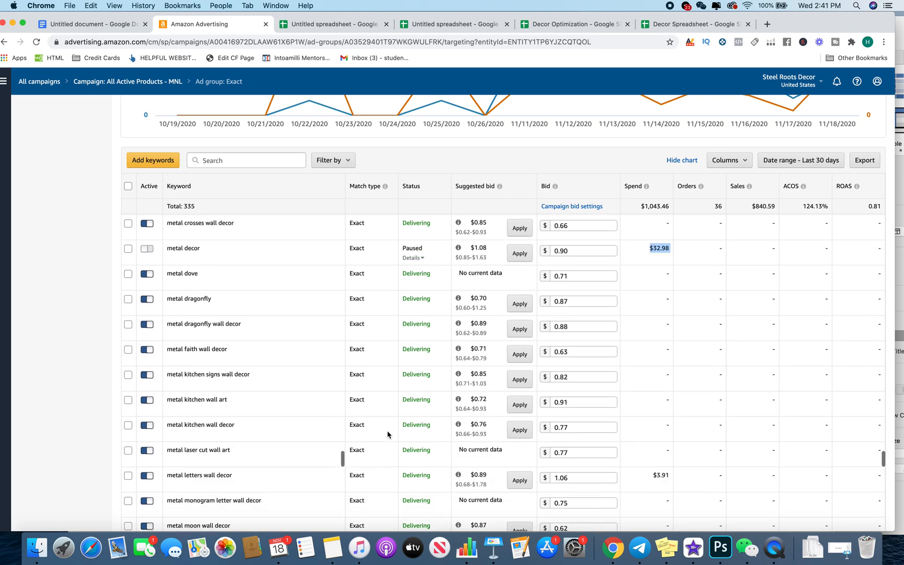
scroll(568, 444, "down", 5)
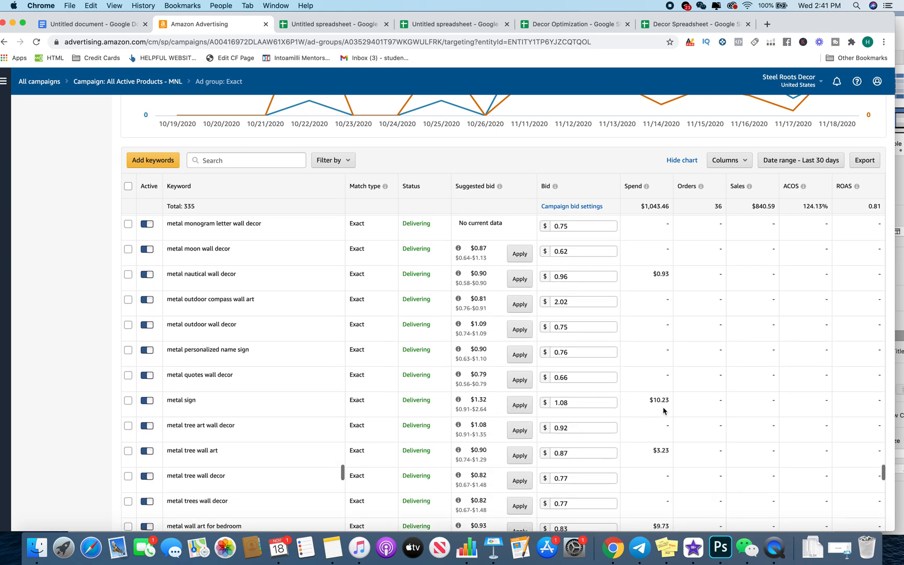
left_click(147, 401)
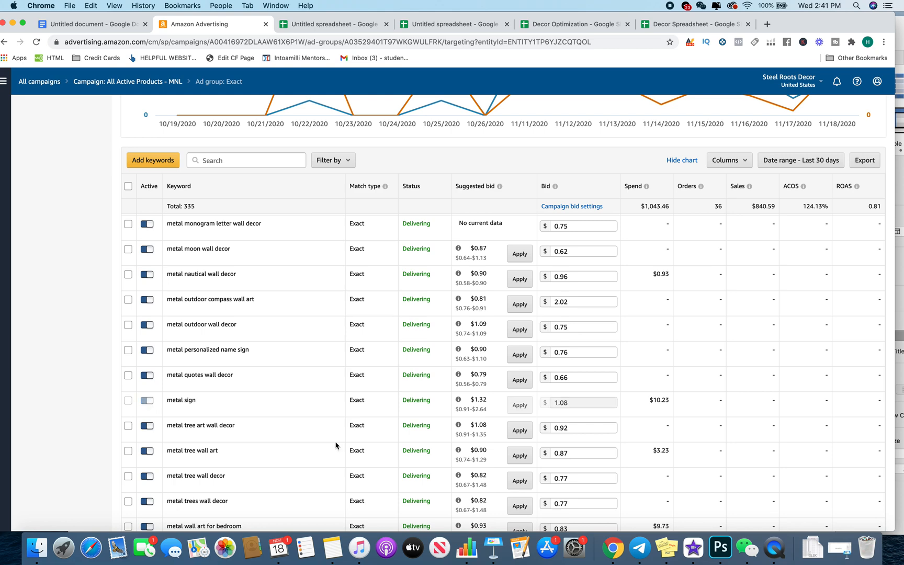
Pause the keywords metal wall art for bedroom and moon wall decor in the Exact ad group
scroll(336, 445, "down", 3)
scroll(293, 438, "down", 2)
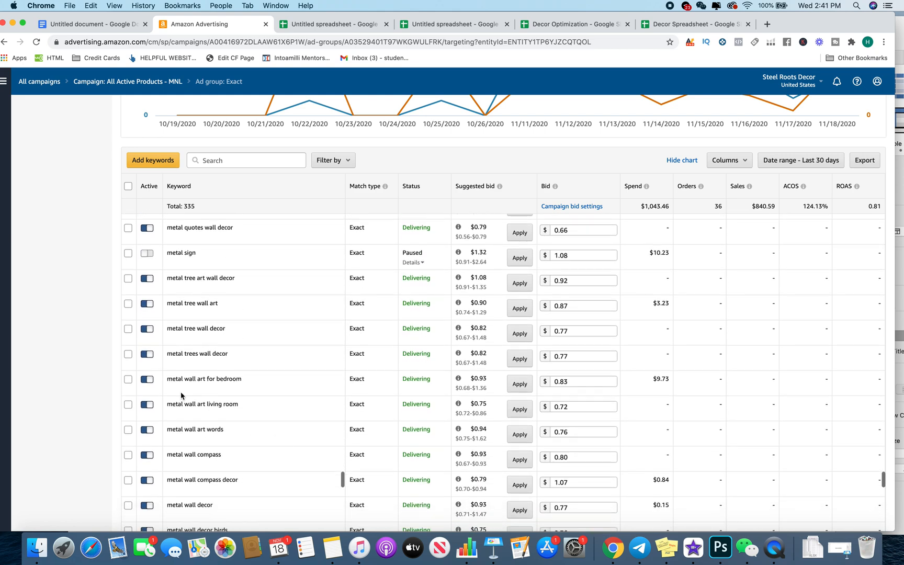
left_click(147, 384)
scroll(211, 433, "down", 4)
scroll(210, 432, "down", 15)
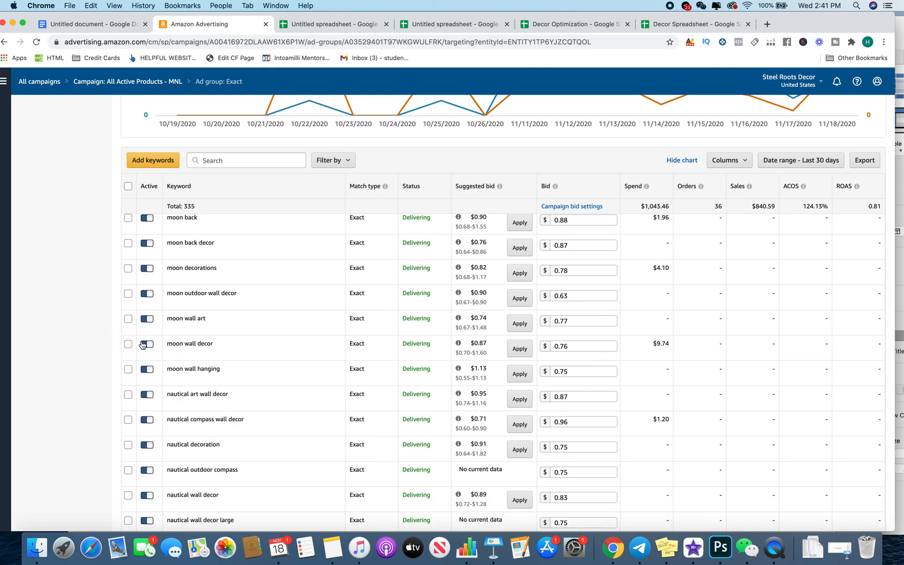
Pause the keywords room decor and wall art metal in the Exact ad group
scroll(180, 426, "down", 5)
scroll(180, 426, "down", 12)
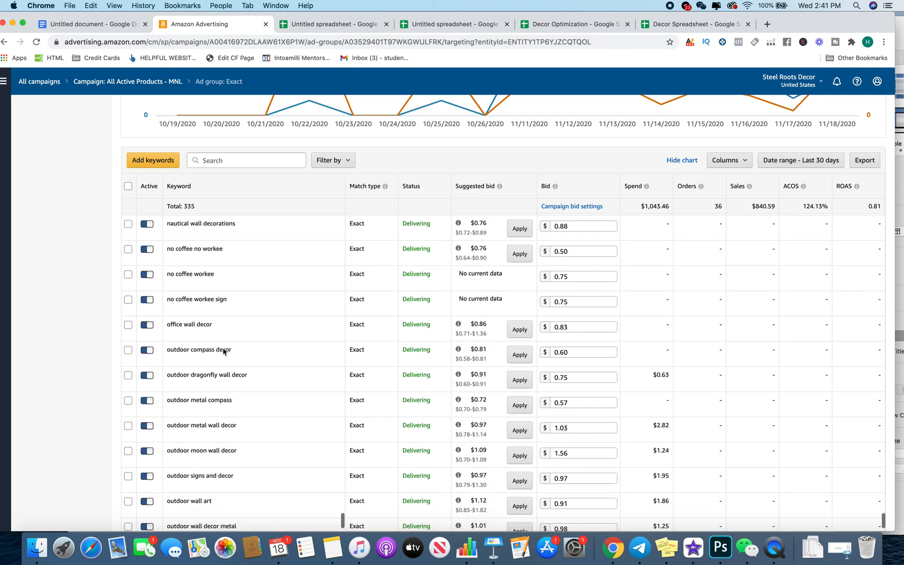
scroll(224, 352, "down", 4)
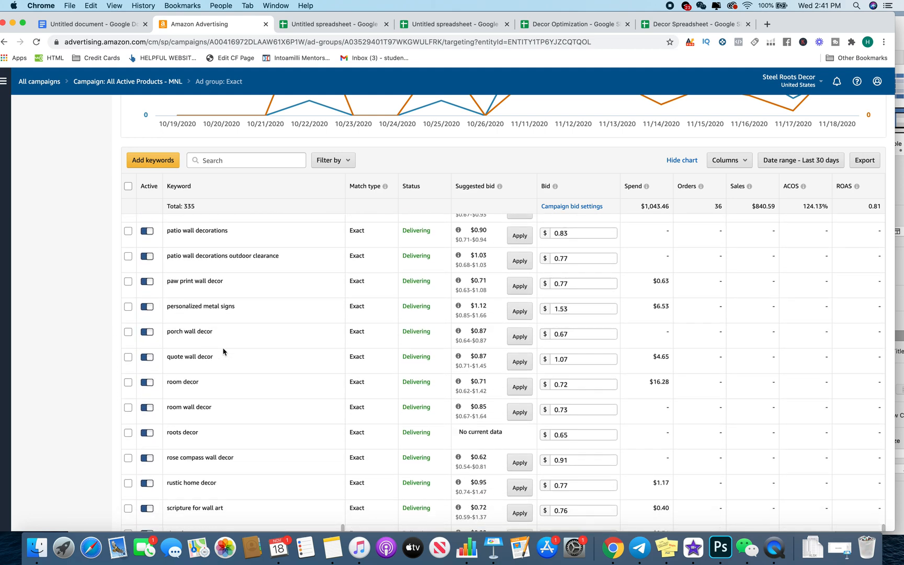
left_click(143, 382)
scroll(335, 402, "down", 3)
scroll(335, 401, "down", 15)
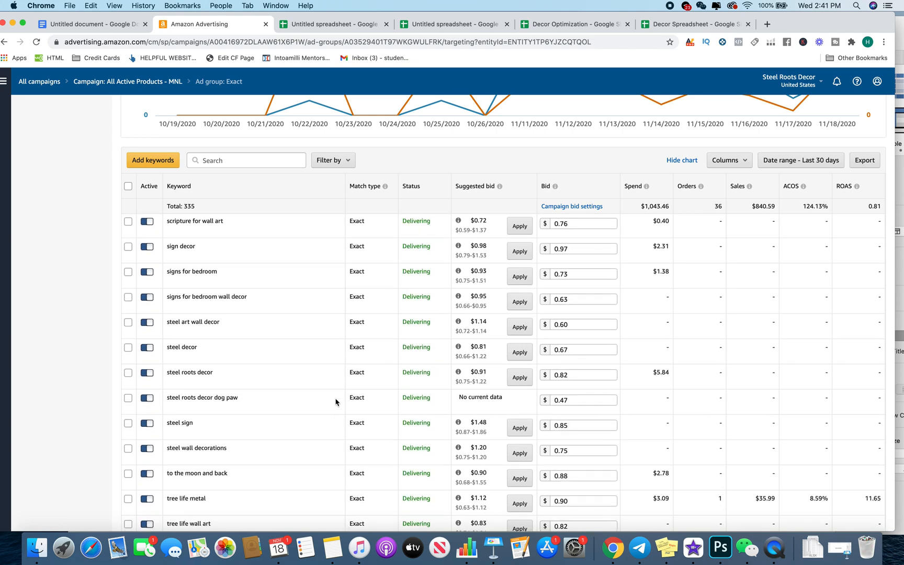
scroll(336, 402, "down", 2)
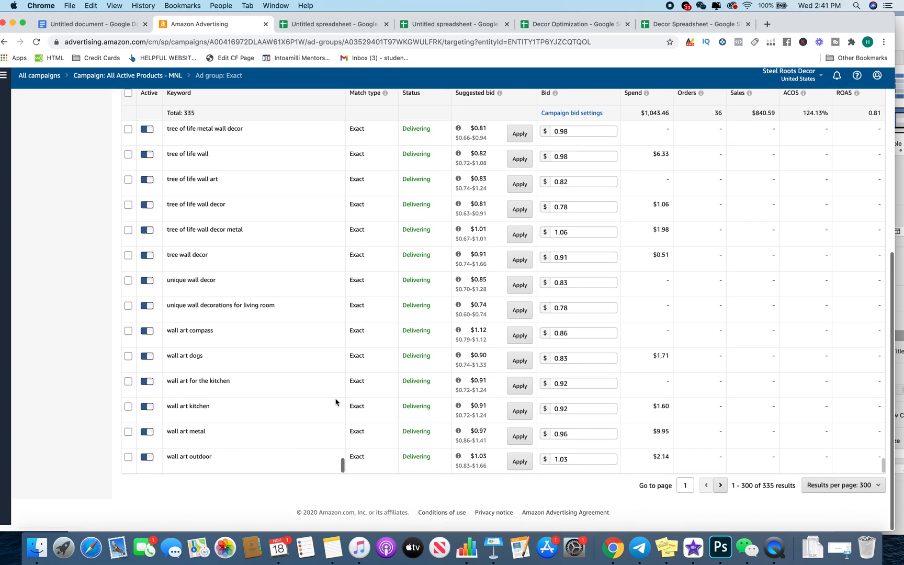
left_click(146, 440)
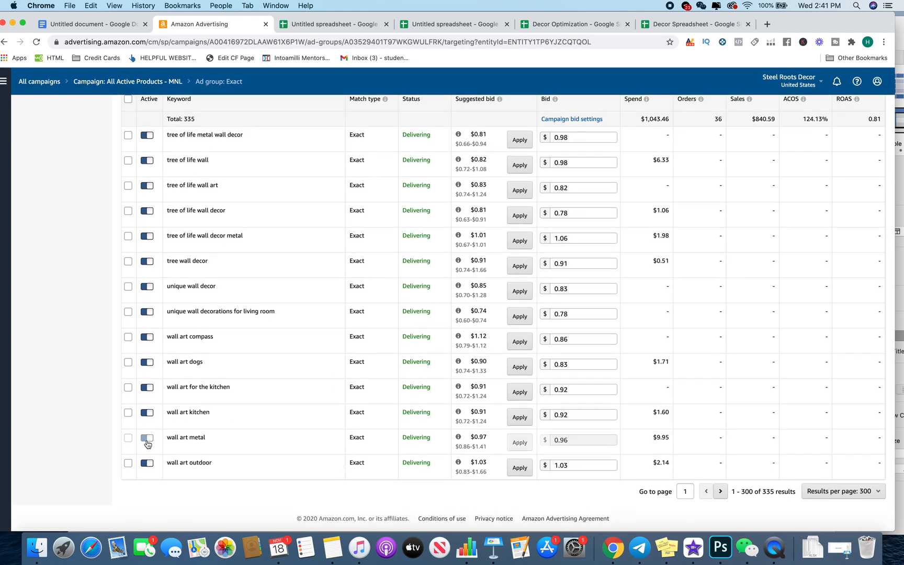
Return to the All Active Products - MNL campaign and compare the spend, orders and ACOS of its ad groups
scroll(277, 392, "up", 20)
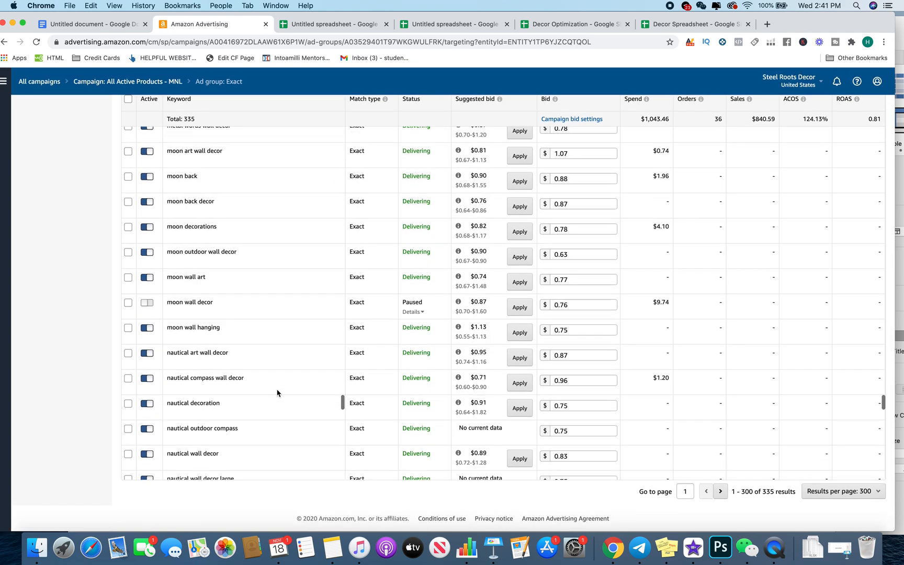
scroll(277, 393, "up", 20)
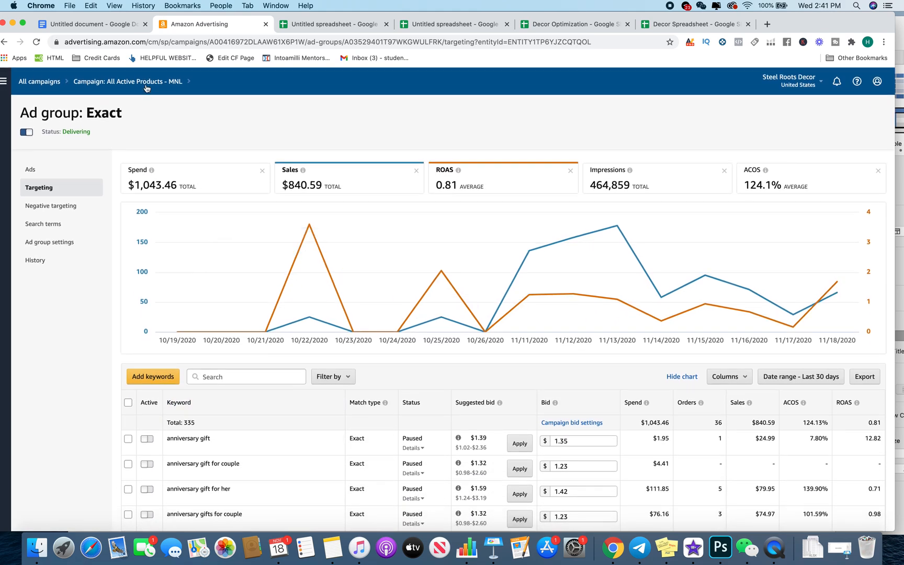
left_click(146, 84)
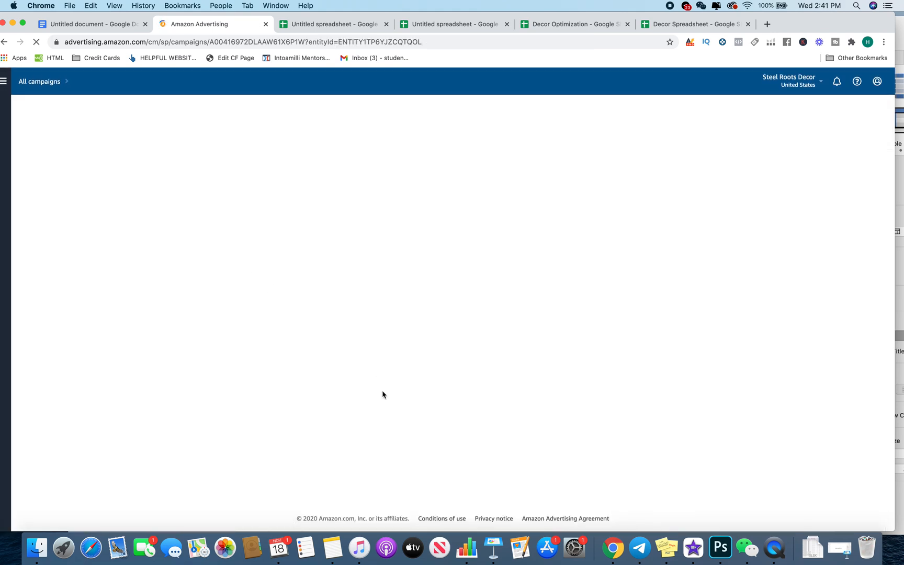
scroll(382, 394, "down", 2)
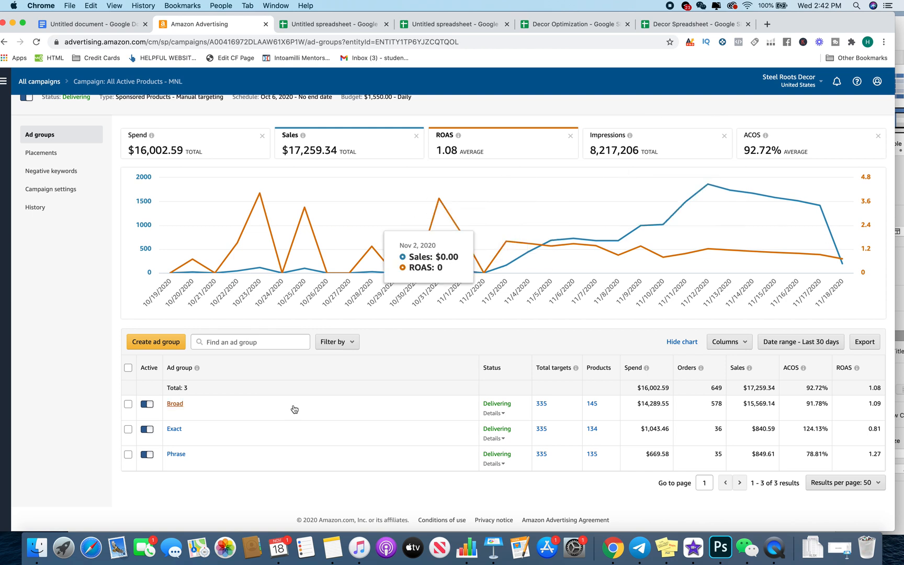
Open the Phrase ad group's targets and examine its keywords' status, bid, spend, orders, sales and ACOS
left_click(547, 455)
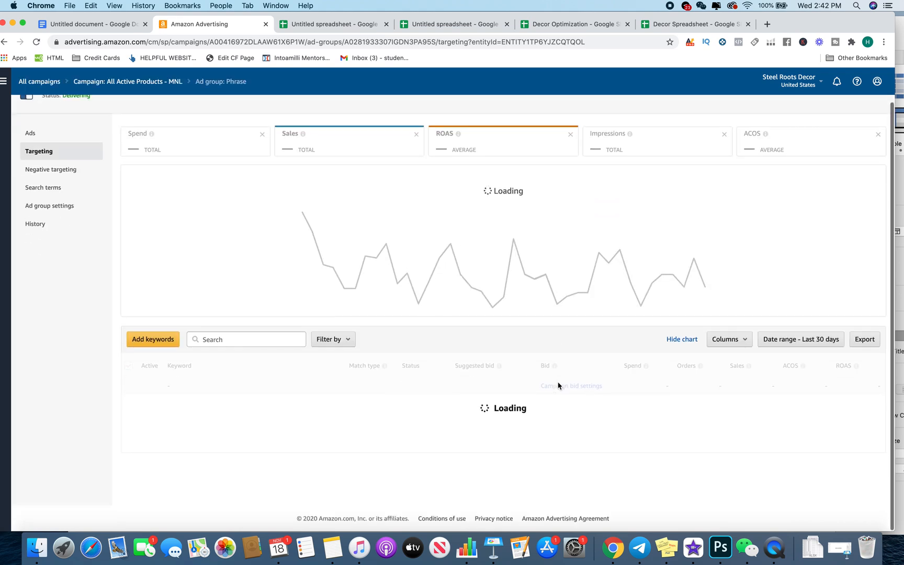
scroll(558, 386, "down", 1)
scroll(559, 384, "down", 1)
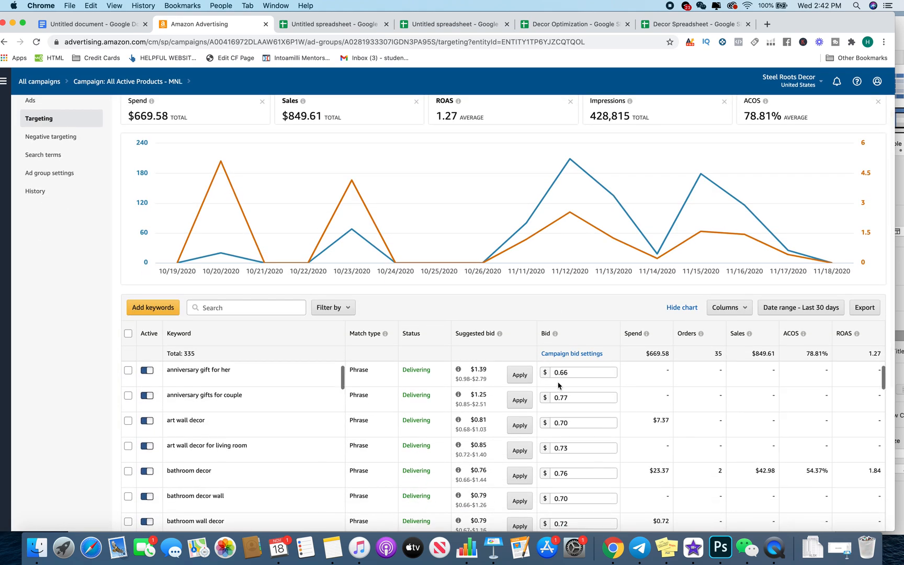
scroll(559, 275, "down", 3)
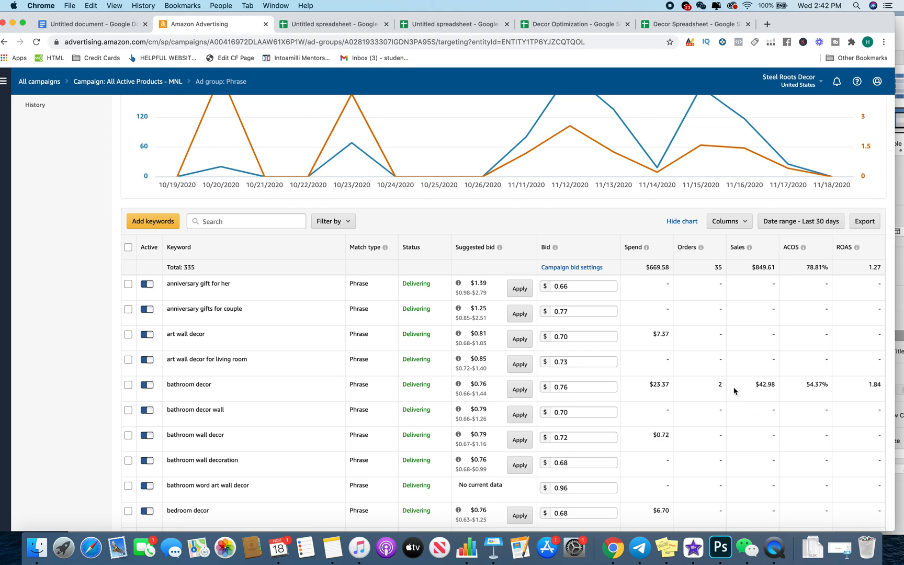
scroll(709, 387, "down", 3)
scroll(710, 387, "down", 10)
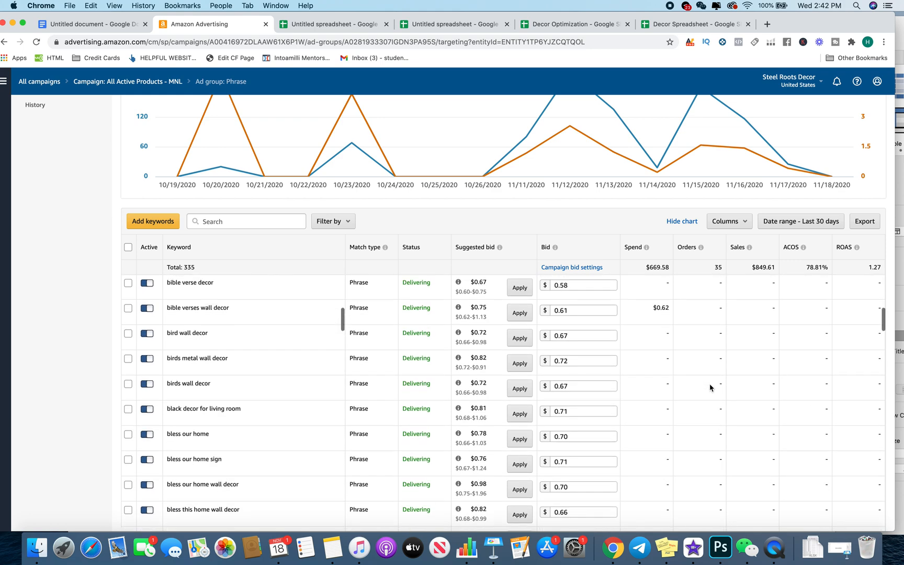
scroll(368, 442, "down", 15)
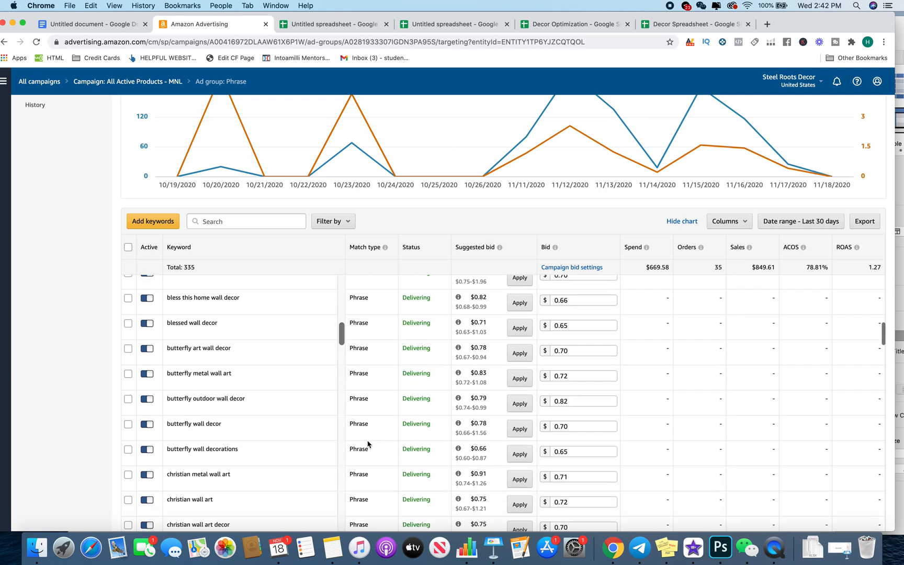
scroll(369, 442, "down", 12)
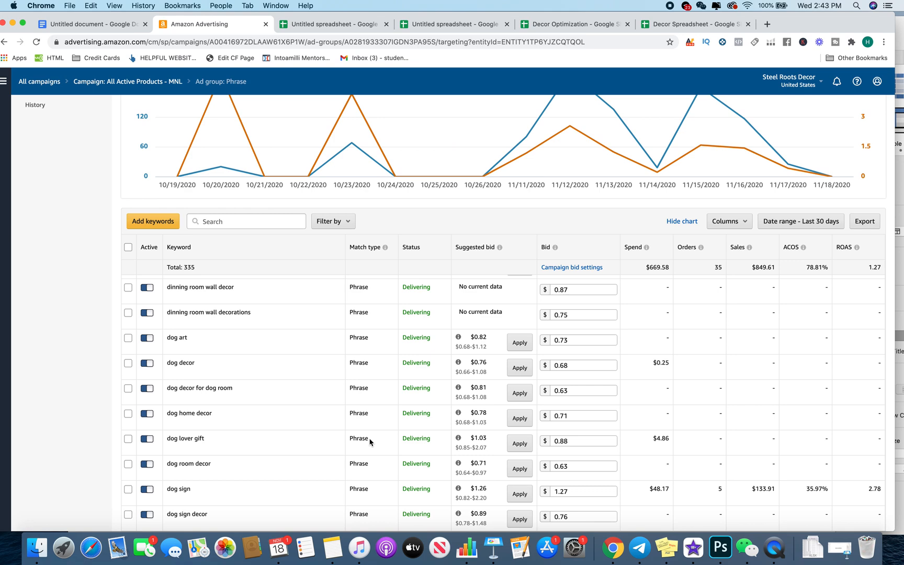
scroll(369, 442, "up", 20)
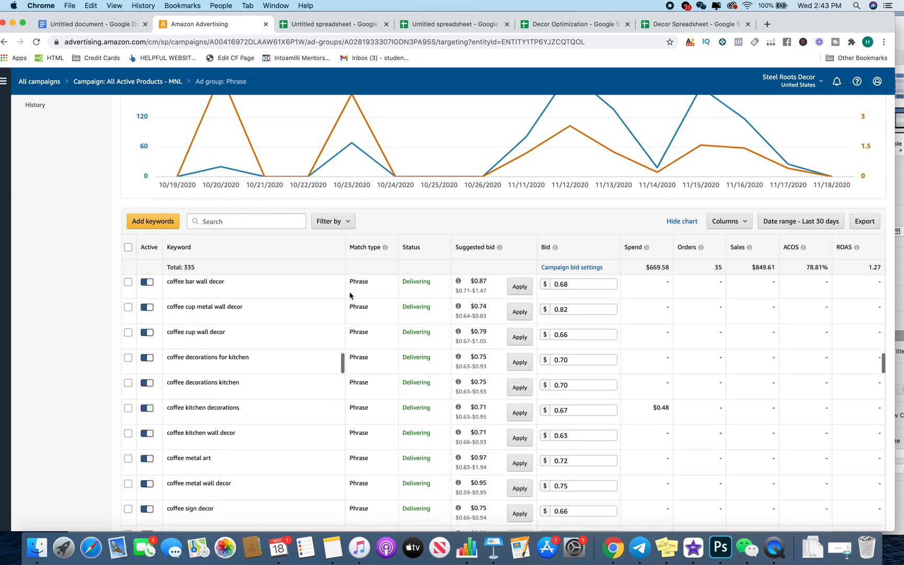
scroll(345, 380, "up", 5)
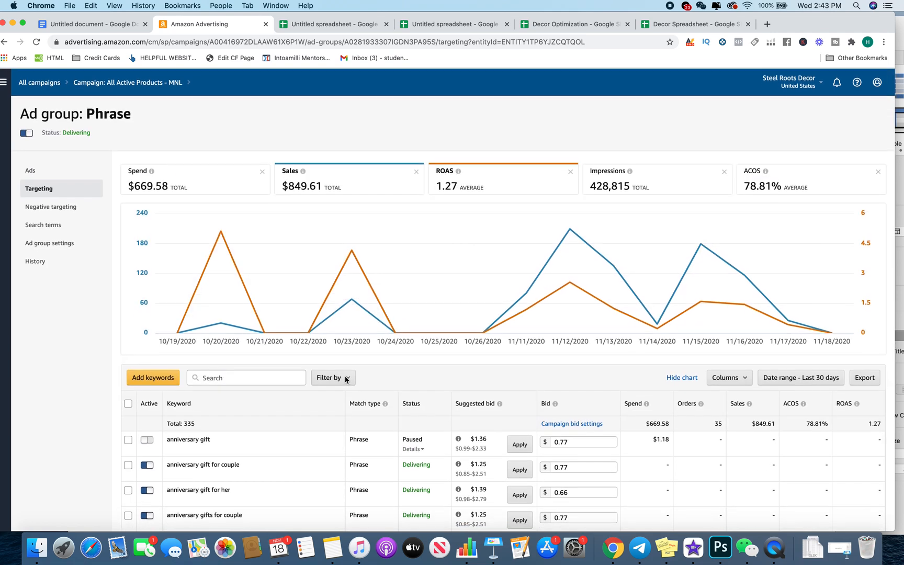
Go back from the Phrase ad group to the campaign overview and review its performance chart and ad group totals
left_click(133, 86)
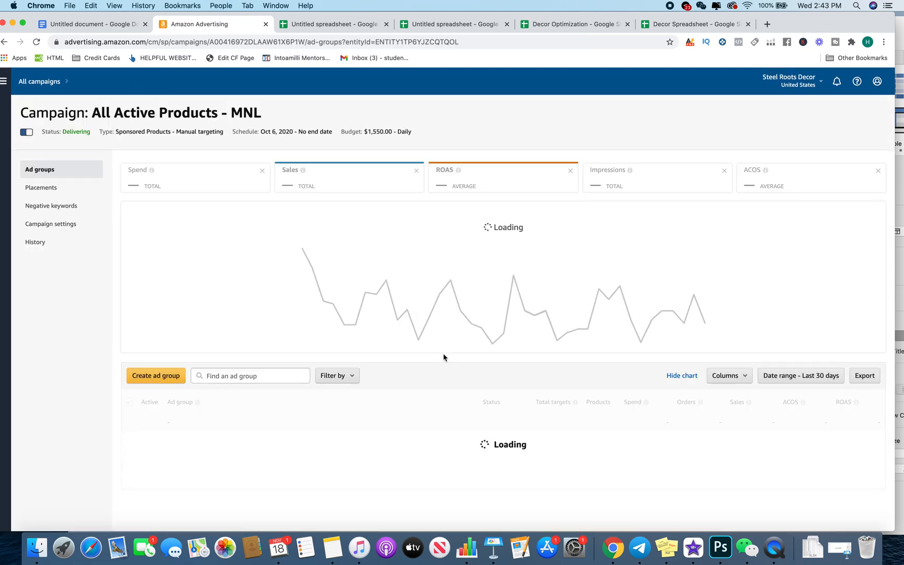
scroll(444, 359, "down", 2)
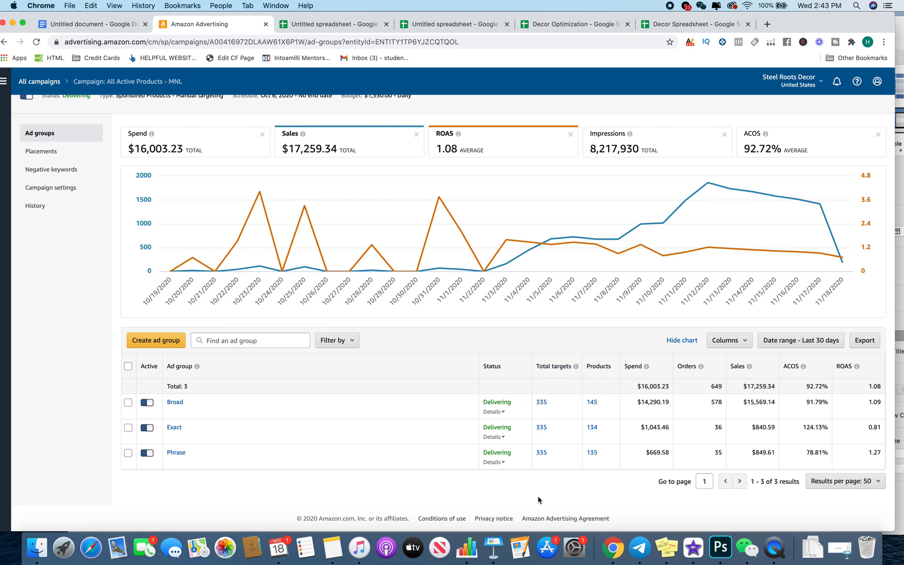
mouse_move(619, 255)
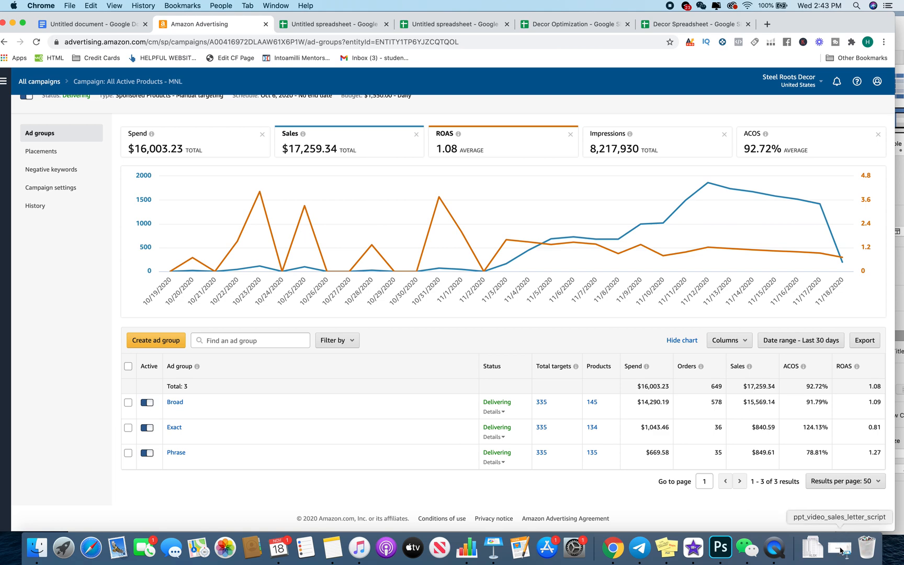
Switch to the Sponsored Products Search term report (9) in Numbers, examine its campaigns, keywords and customer search terms, and return to the campaign in Chrome
left_click(897, 69)
scroll(531, 281, "down", 20)
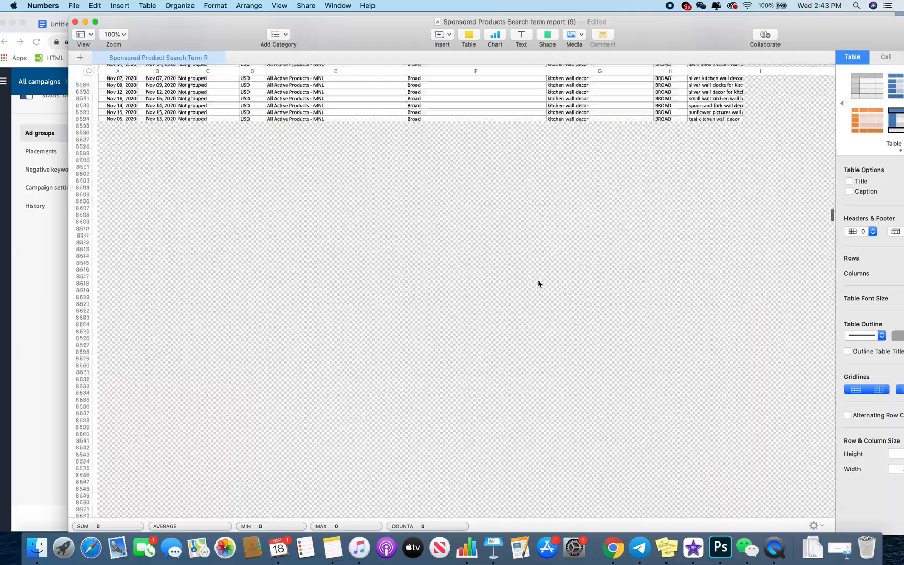
scroll(538, 282, "down", 20)
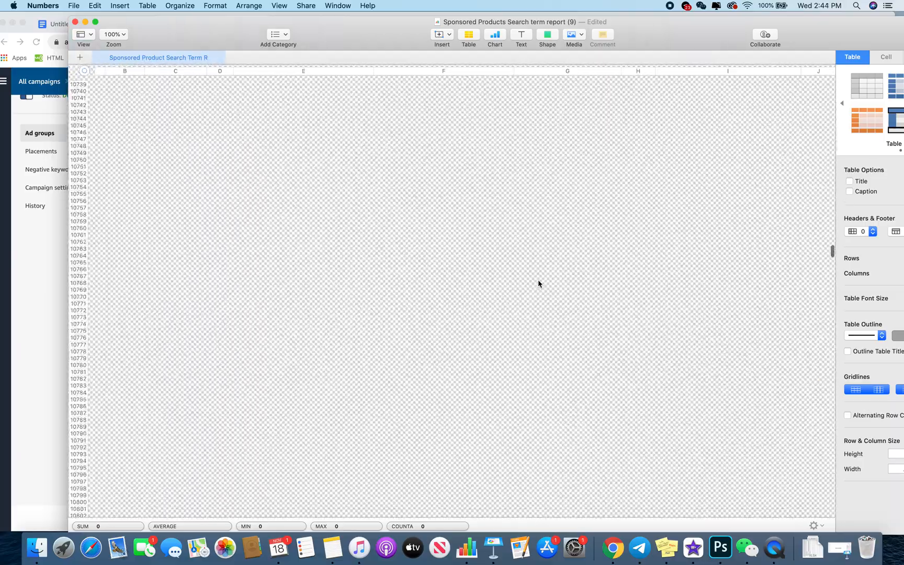
scroll(538, 284, "down", 15)
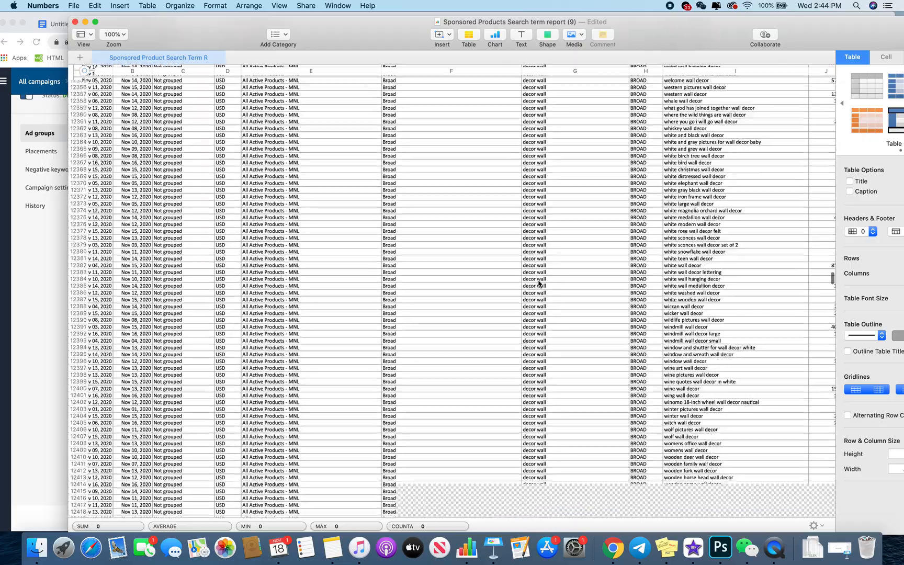
scroll(538, 283, "down", 20)
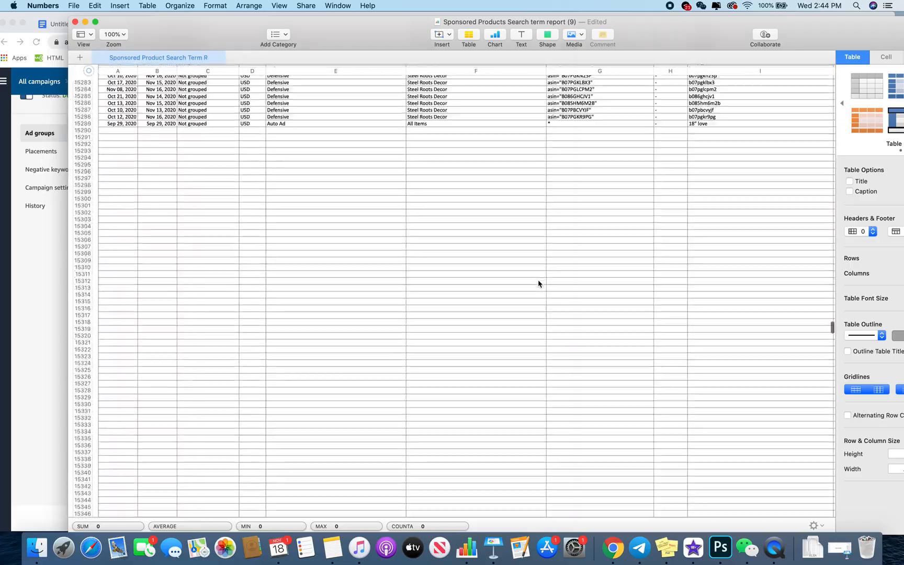
scroll(538, 283, "up", 20)
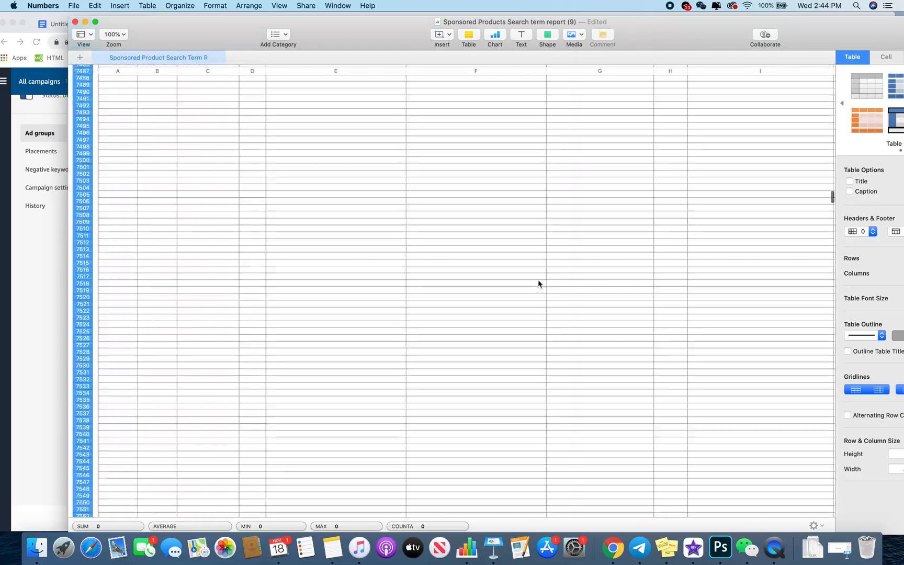
scroll(538, 284, "up", 20)
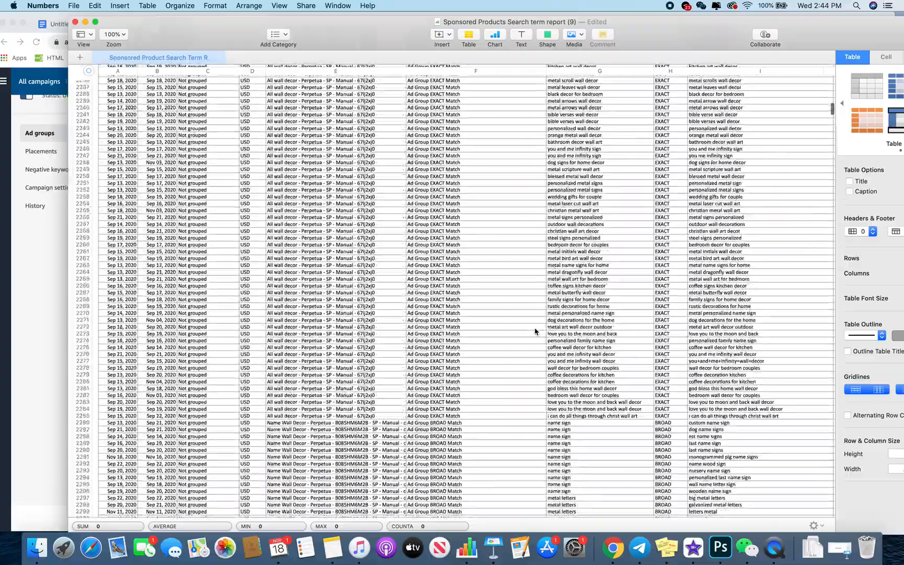
scroll(535, 331, "up", 15)
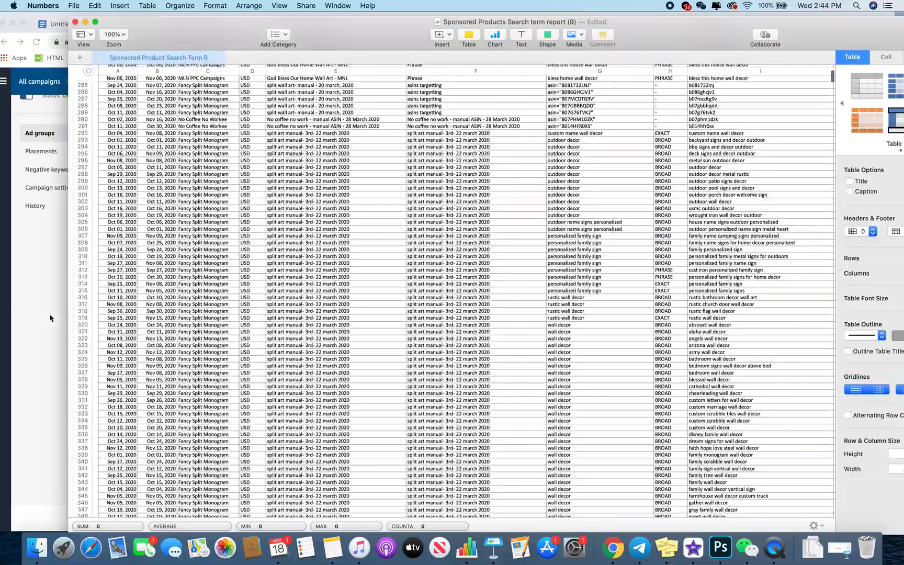
left_click(50, 317)
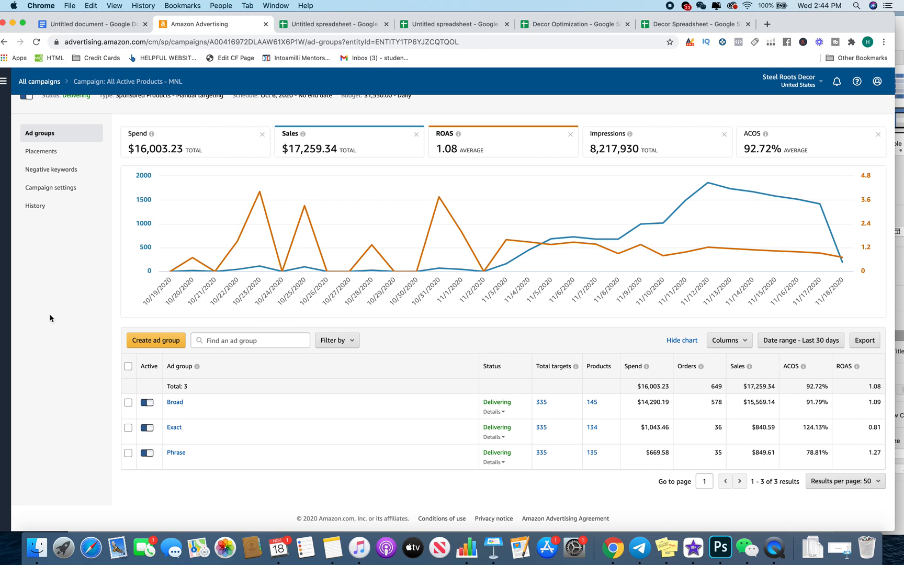